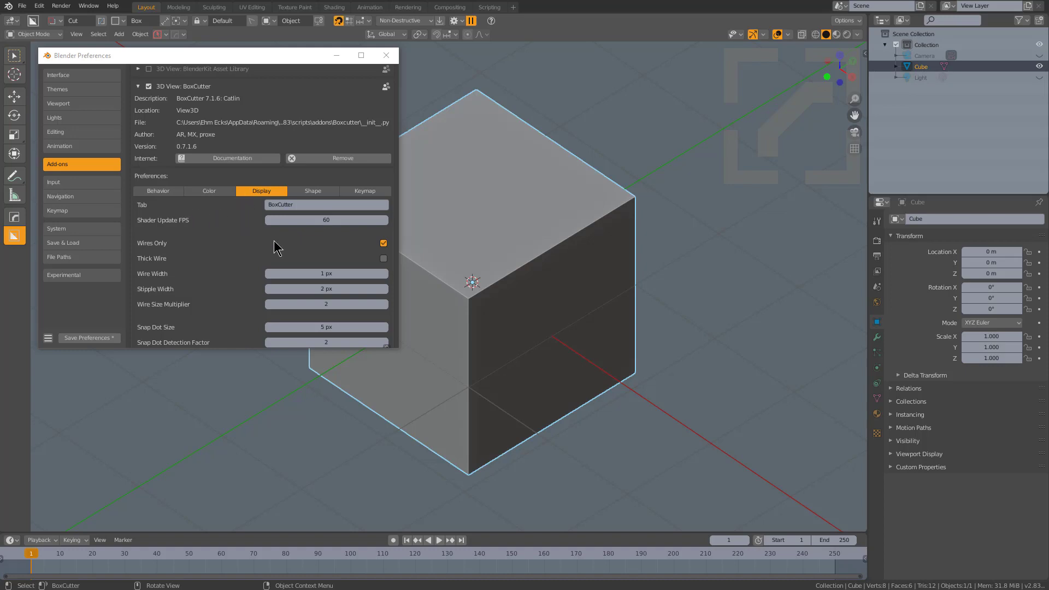
# Change BoxCutter's Shader Update FPS field in Display preferences from 60 to 2.
pyautogui.click(326, 224)
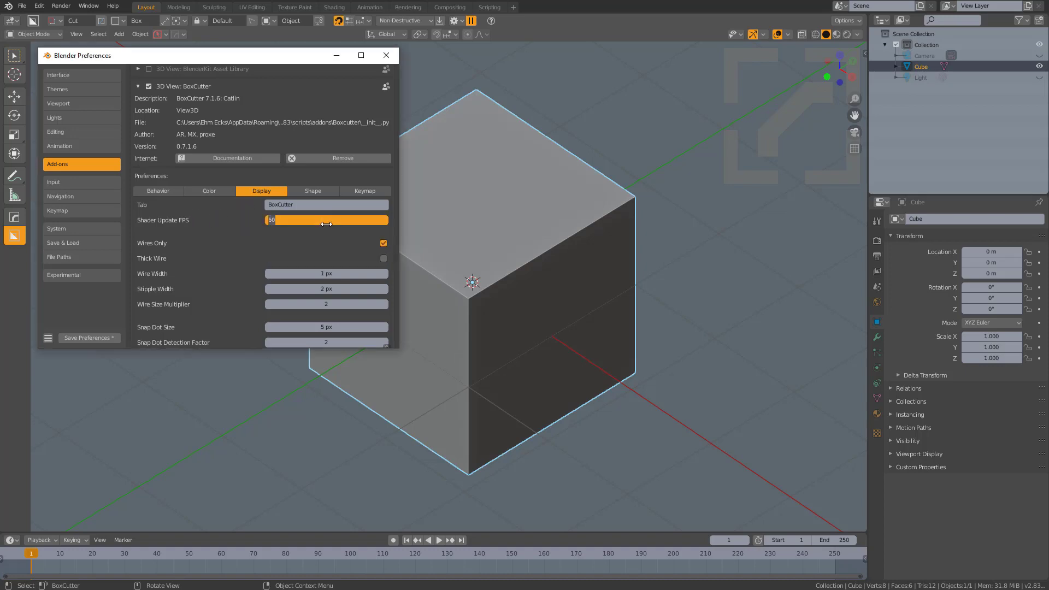
pyautogui.write('2')
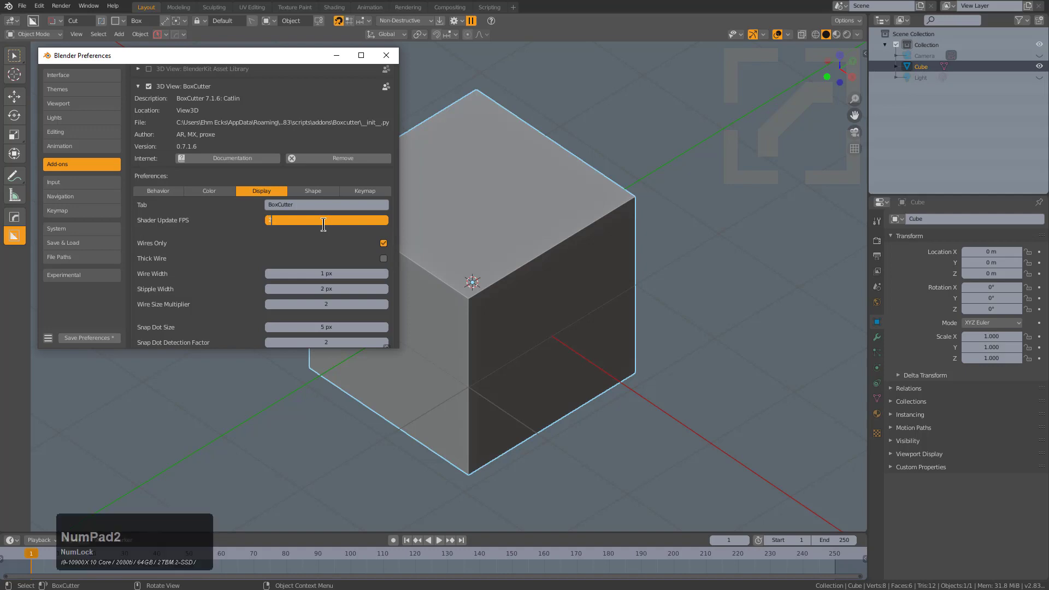
pyautogui.press('KP_Enter')
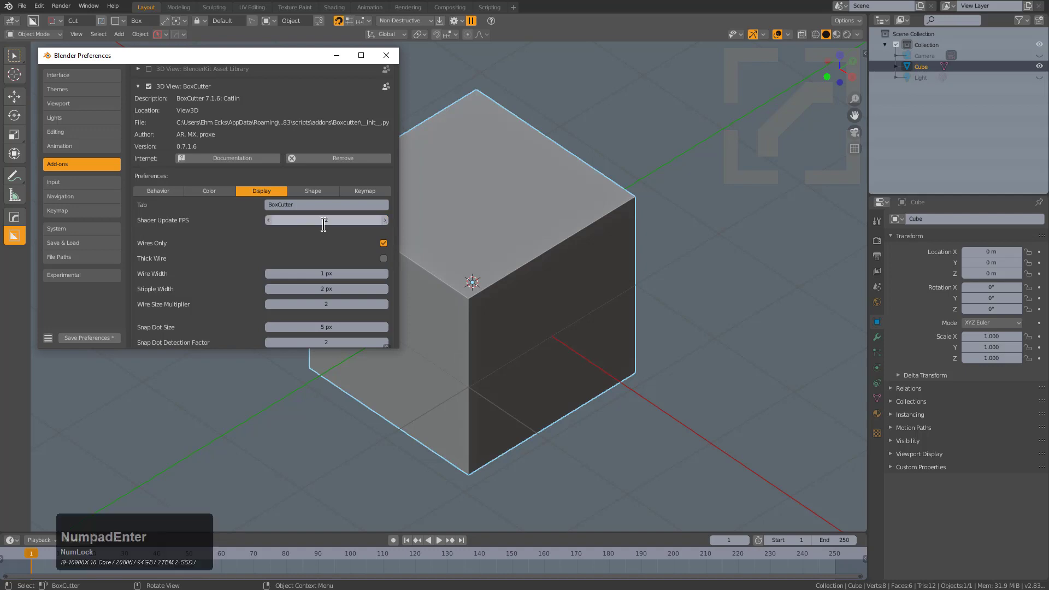
# Cut a notch into the cube's corner, then a second, deeper box cut beside it.
pyautogui.click(477, 231)
pyautogui.click(508, 221)
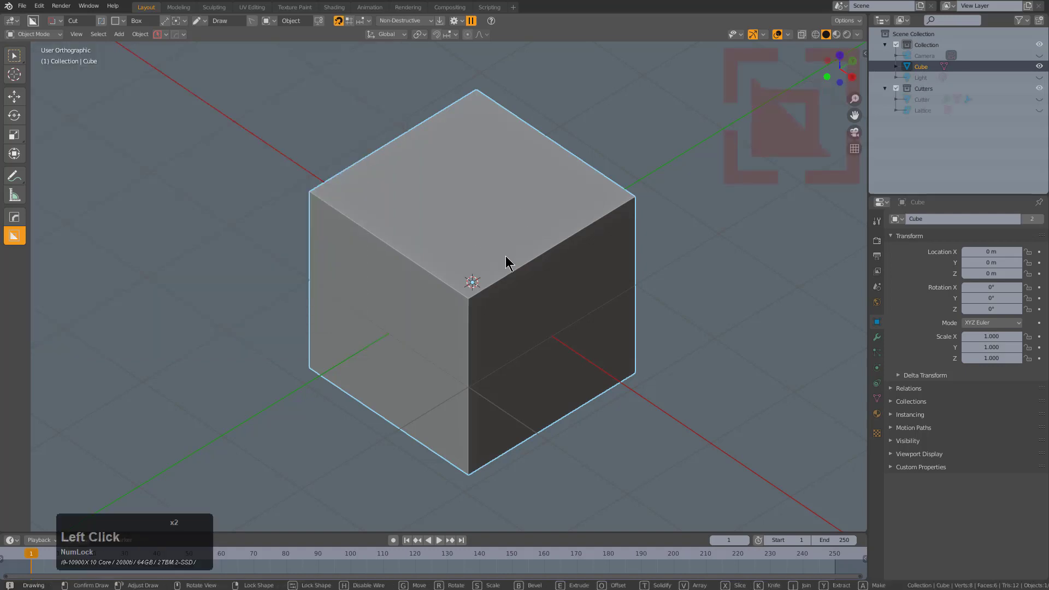
pyautogui.click(462, 337)
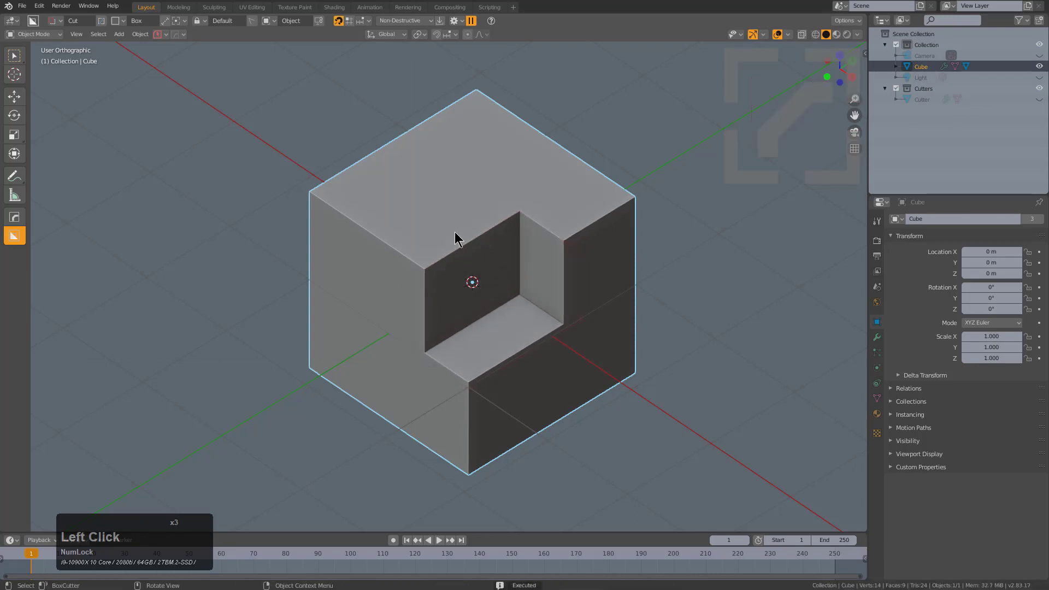
pyautogui.click(458, 252)
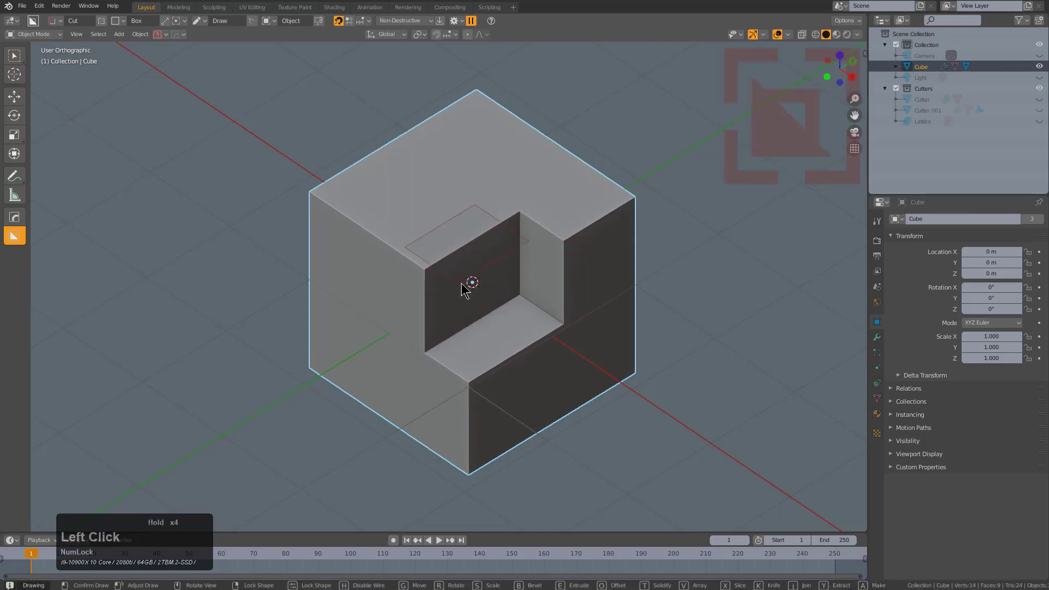
pyautogui.moveTo(463, 288); pyautogui.dragTo(463, 291)
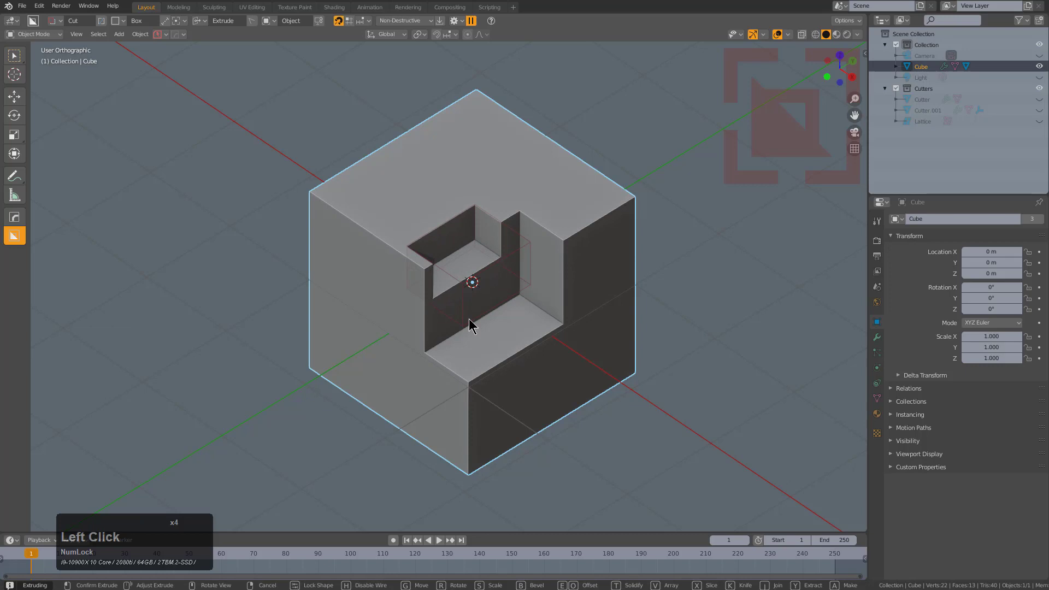
pyautogui.click(472, 315)
# Cut an extruded box into the cube's top face.
pyautogui.moveTo(502, 216); pyautogui.dragTo(502, 253)
pyautogui.click(508, 261)
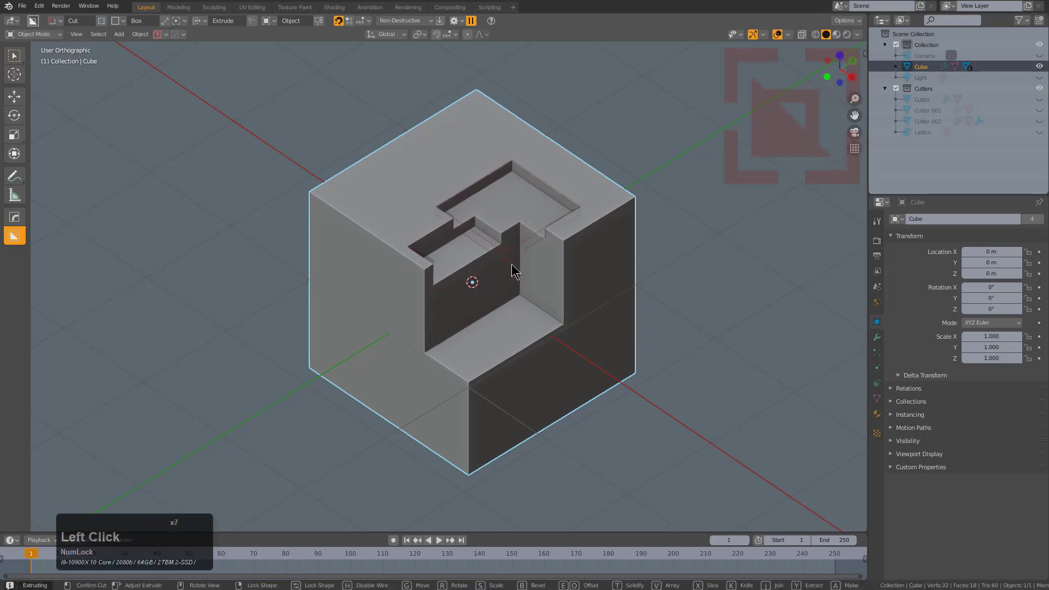
pyautogui.click(512, 270)
# Reopen BoxCutter's preferences through Edit and re-enter the Shader Update FPS value.
pyautogui.click(39, 6)
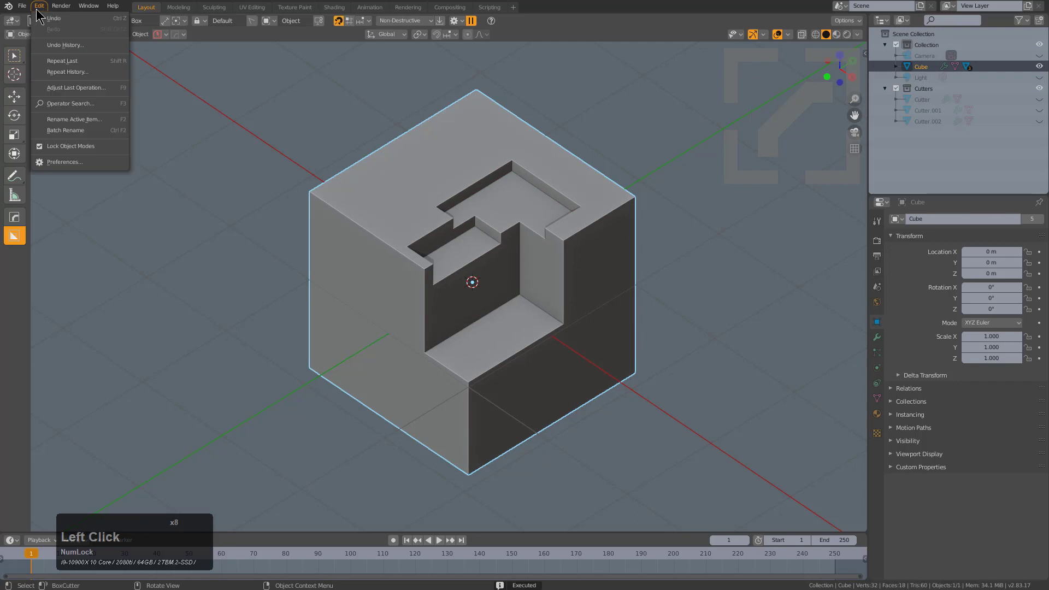
pyautogui.click(64, 161)
pyautogui.click(324, 220)
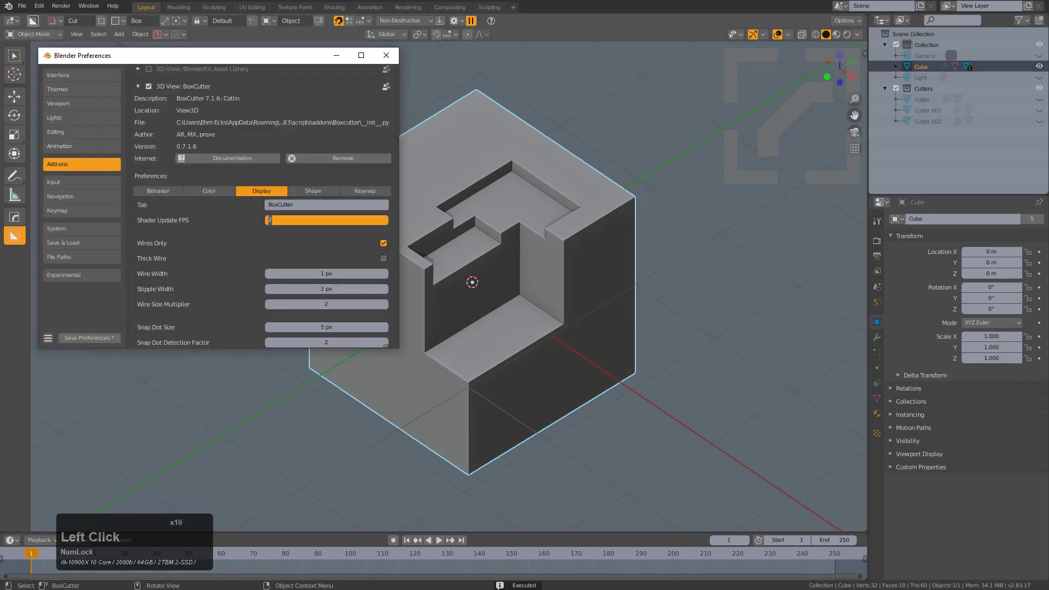
pyautogui.write('2')
pyautogui.press('KP_Enter')
# Cut notches and slots along the top-left edge, right face, front-bottom edge and front-left edge.
pyautogui.click(501, 223)
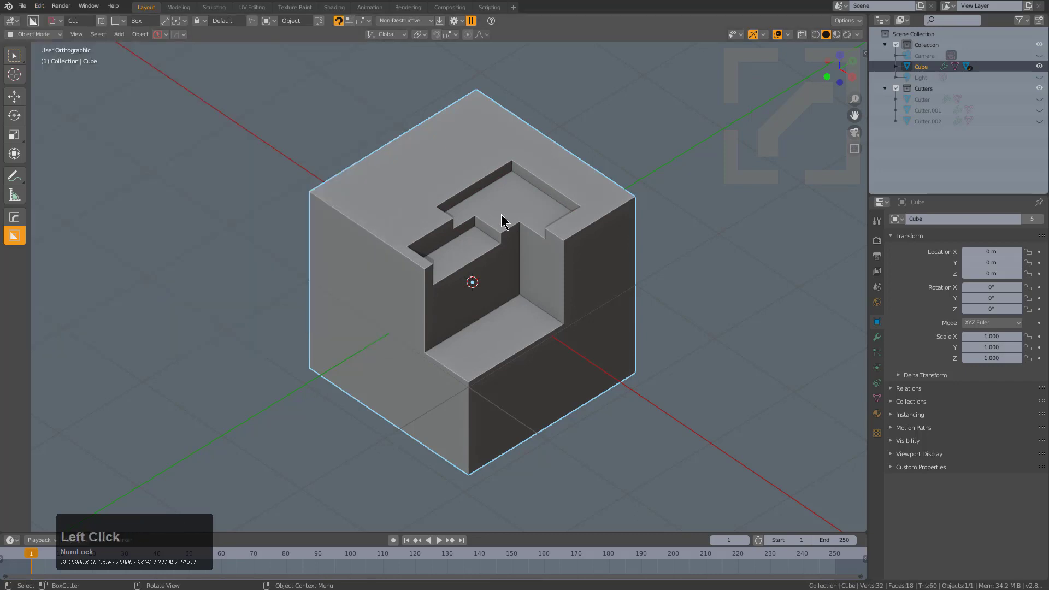
pyautogui.click(419, 230)
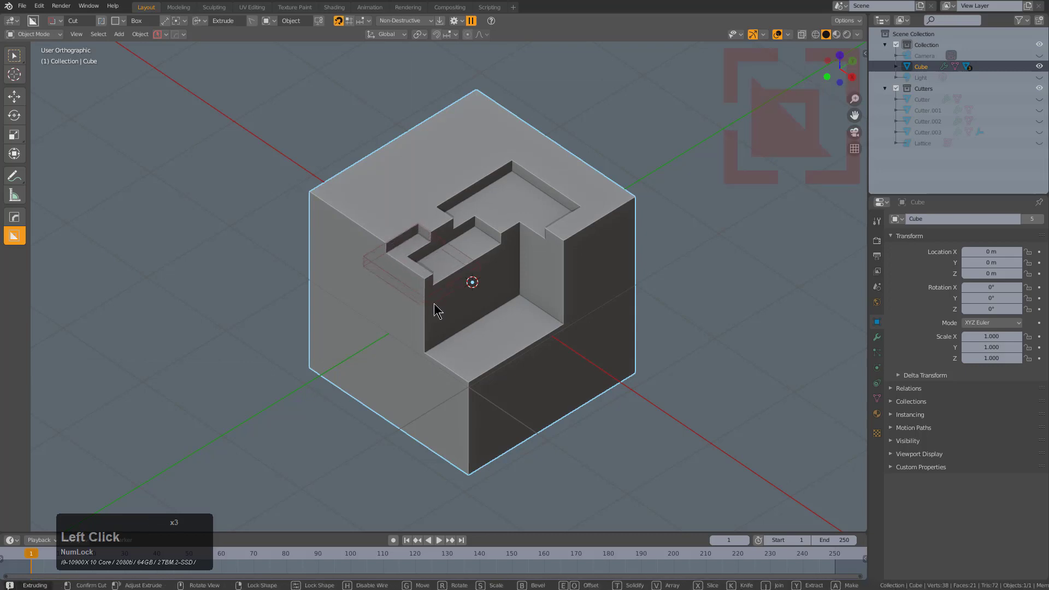
pyautogui.click(436, 302)
pyautogui.click(565, 230)
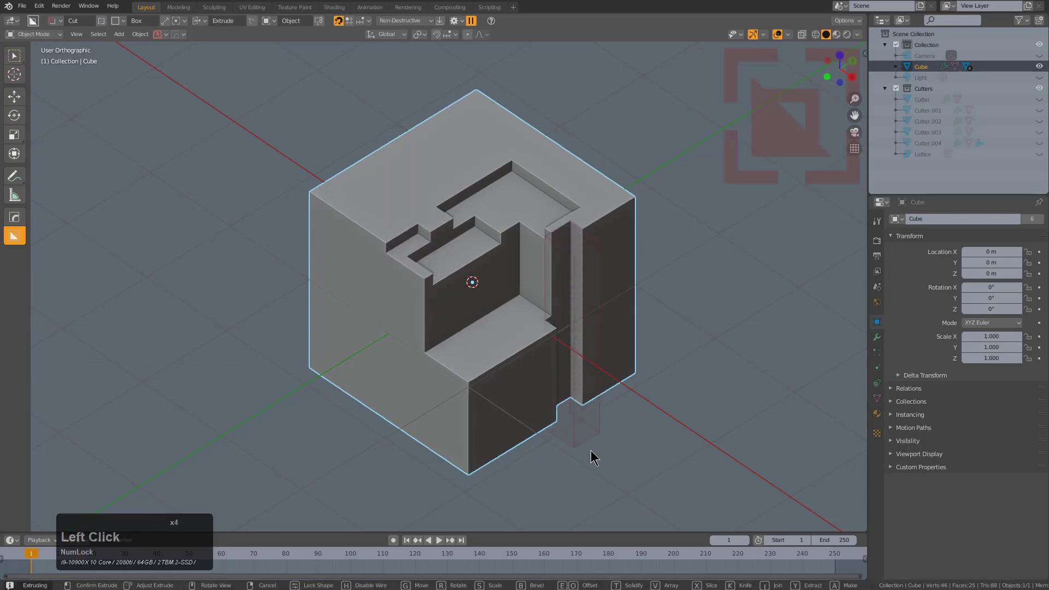
pyautogui.click(568, 327)
pyautogui.click(538, 328)
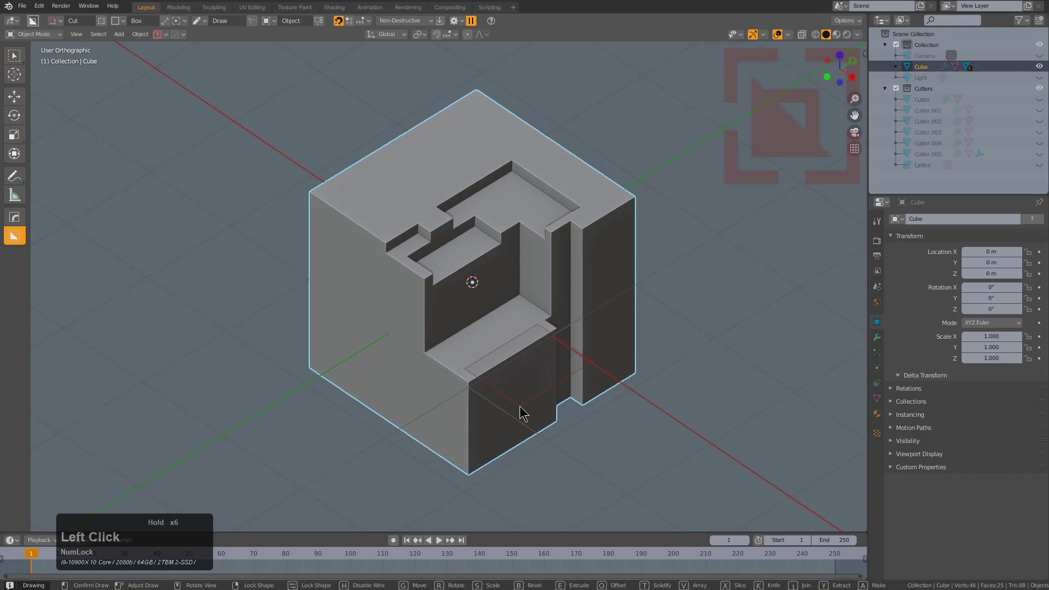
pyautogui.click(473, 425)
pyautogui.click(436, 387)
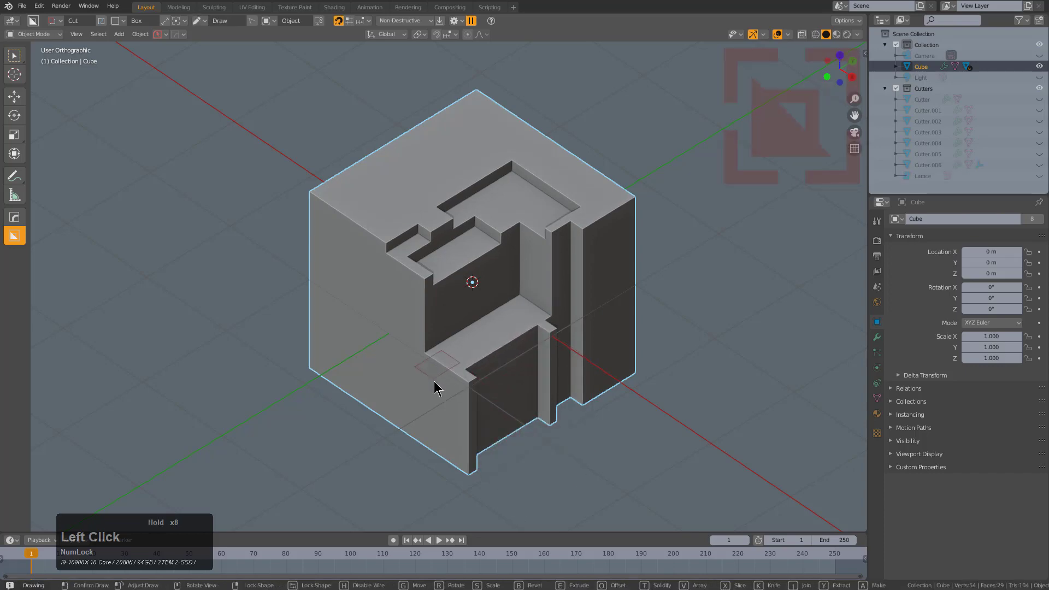
pyautogui.click(424, 469)
# Raise BoxCutter's Shader Update FPS from 30 to 60 using Ctrl+Alt+U.
pyautogui.hotkey('ctrl', 'alt', 'u')
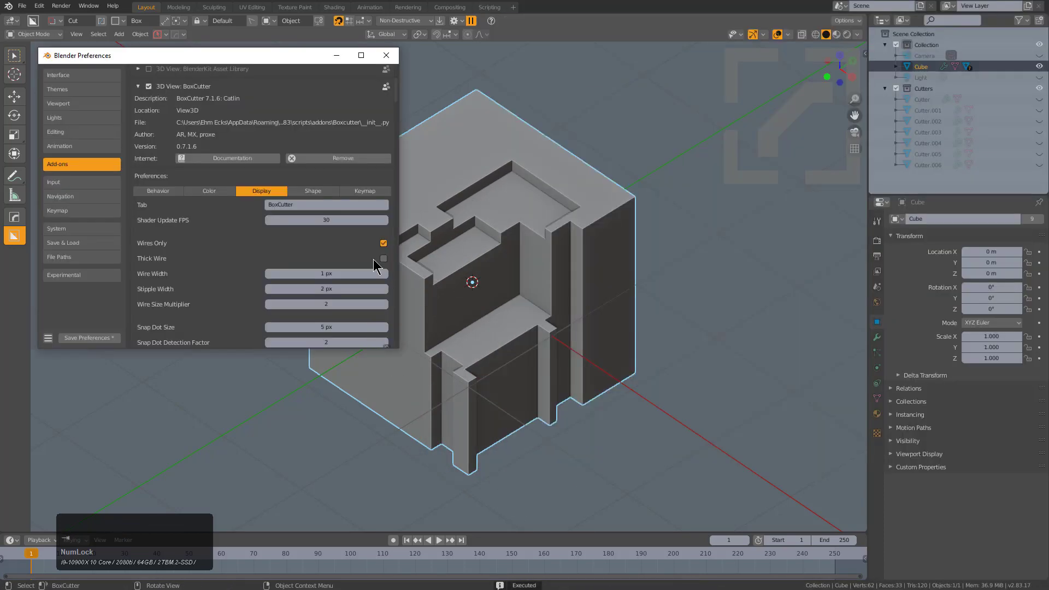
pyautogui.click(285, 220)
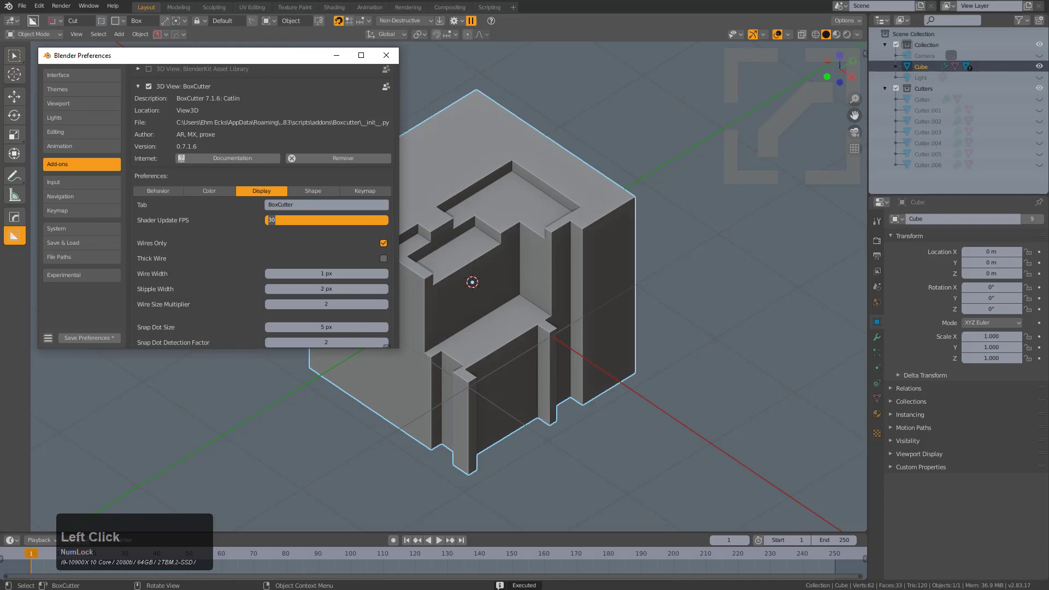
pyautogui.write('60')
pyautogui.press('KP_Enter')
# Cut a box into the cube's top and a slot in its centre, then outline two more boxes.
pyautogui.click(545, 214)
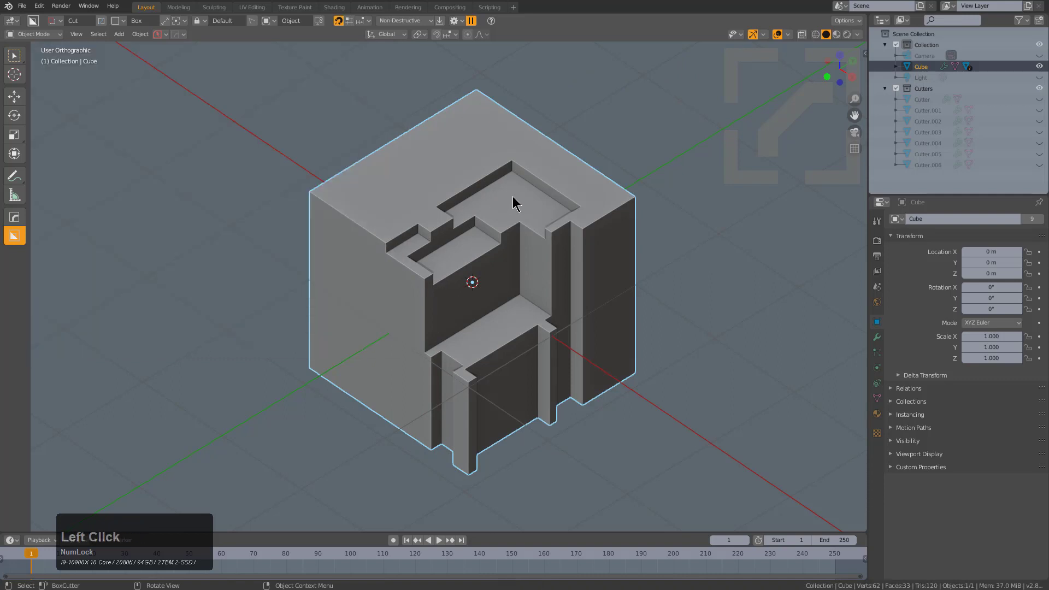
pyautogui.moveTo(513, 196)
pyautogui.mouseDown()
pyautogui.moveTo(513, 355)
pyautogui.moveTo(479, 288)
pyautogui.mouseUp()
pyautogui.click(480, 288)
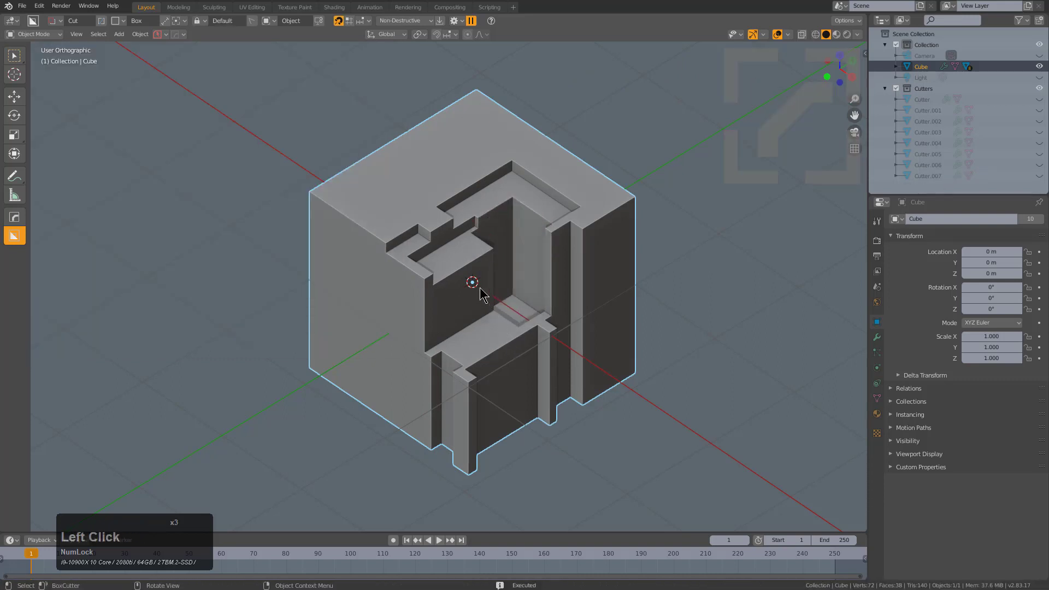
pyautogui.click(471, 256)
pyautogui.click(471, 299)
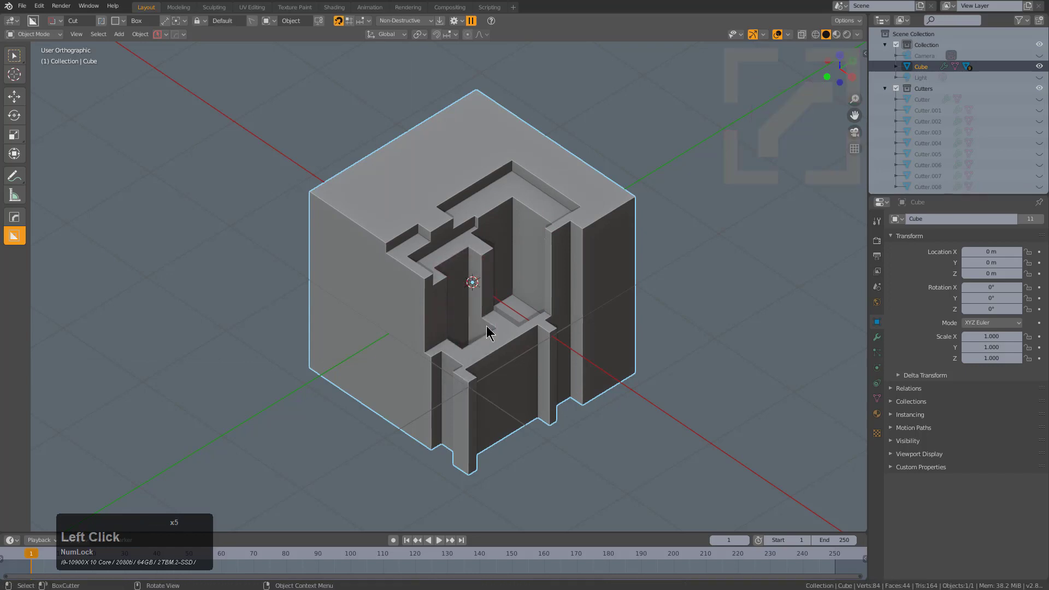
pyautogui.moveTo(532, 205)
pyautogui.mouseDown()
pyautogui.moveTo(533, 233)
pyautogui.moveTo(490, 240)
pyautogui.mouseUp()
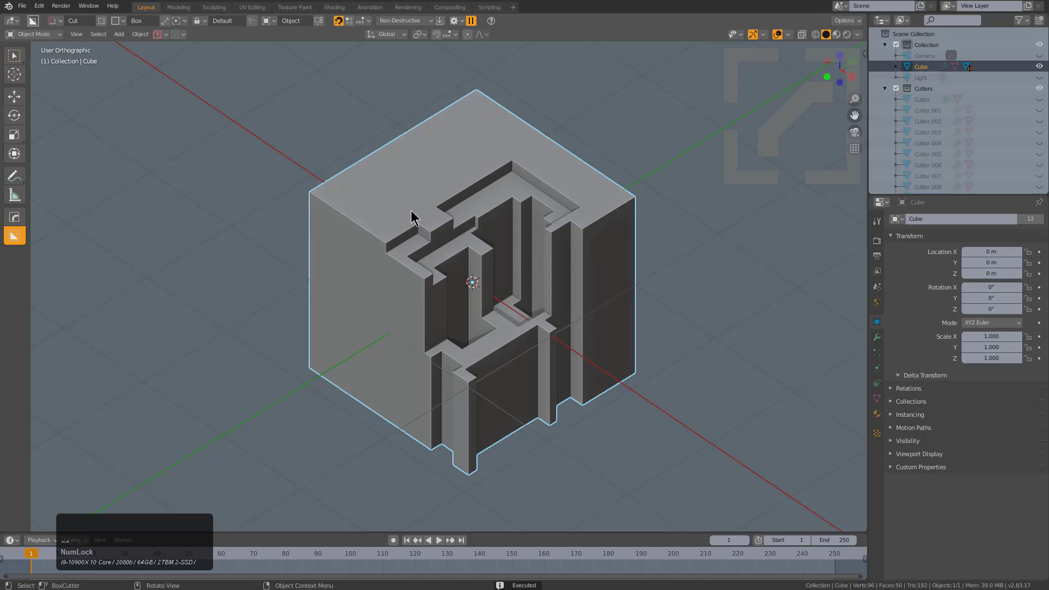
pyautogui.moveTo(412, 212)
pyautogui.mouseDown()
pyautogui.moveTo(446, 219)
pyautogui.moveTo(536, 168)
pyautogui.moveTo(570, 207)
pyautogui.moveTo(620, 231)
pyautogui.moveTo(638, 219)
pyautogui.mouseUp()
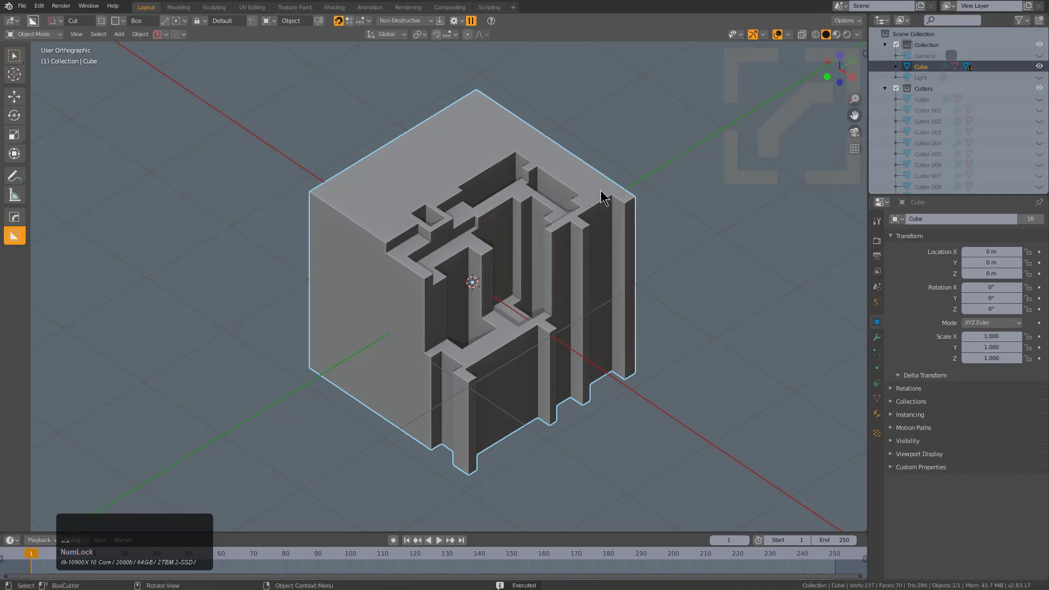
# Reset BoxCutter's Shader Update FPS to its default value of 30.
pyautogui.click(38, 6)
pyautogui.click(82, 163)
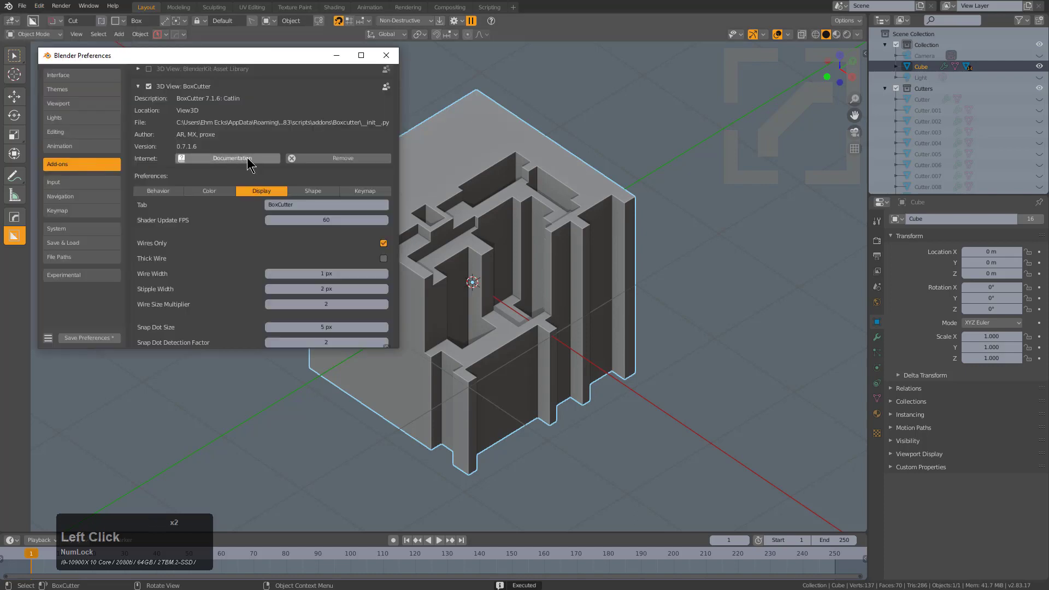
pyautogui.rightClick(310, 222)
pyautogui.click(307, 225)
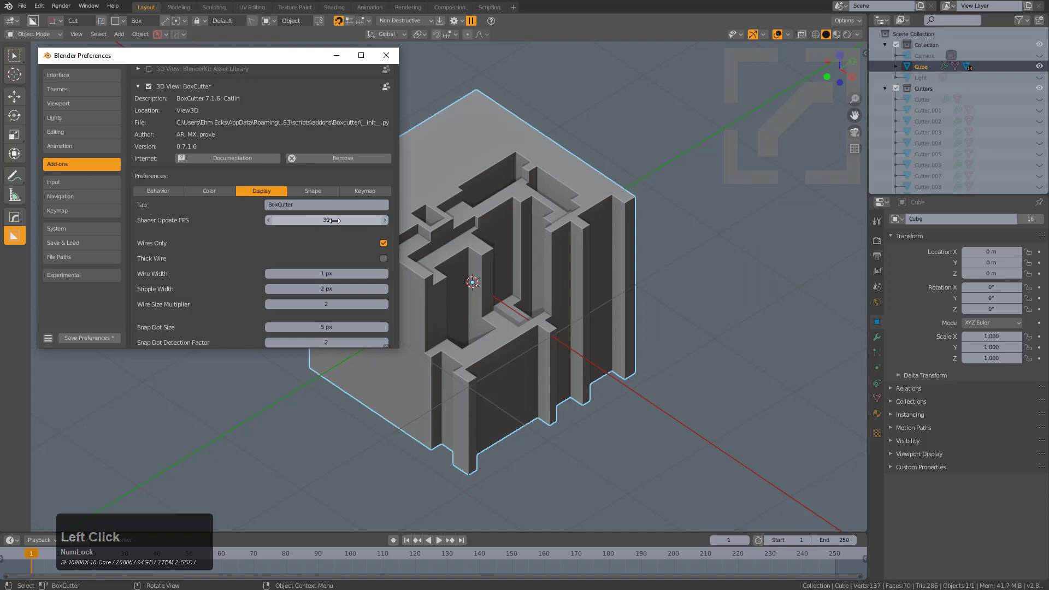
# Type a new Shader Update FPS value into the field and confirm it.
pyautogui.doubleClick(335, 220)
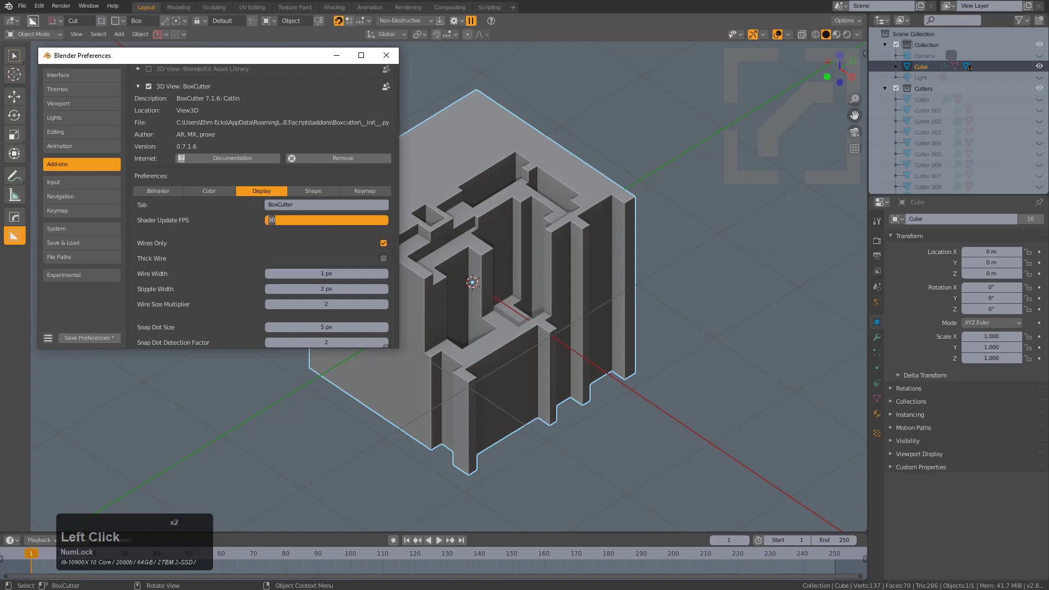
pyautogui.write('12')
pyautogui.write('44')
pyautogui.press('KP_Enter')
# Cut two notches into the cube's upper-right top face and edge.
pyautogui.click(498, 194)
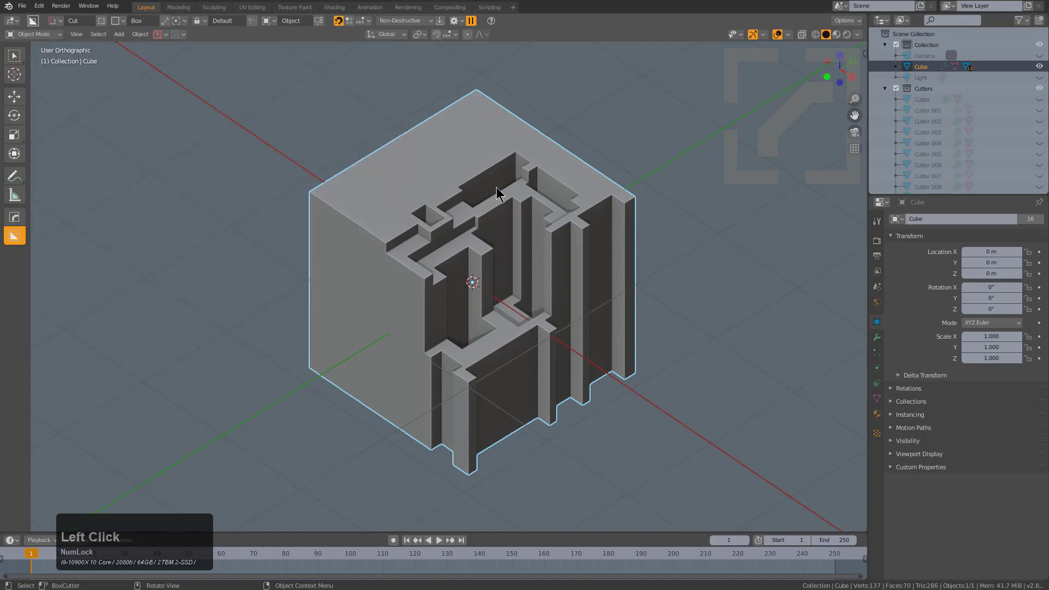
pyautogui.click(549, 169)
pyautogui.click(653, 206)
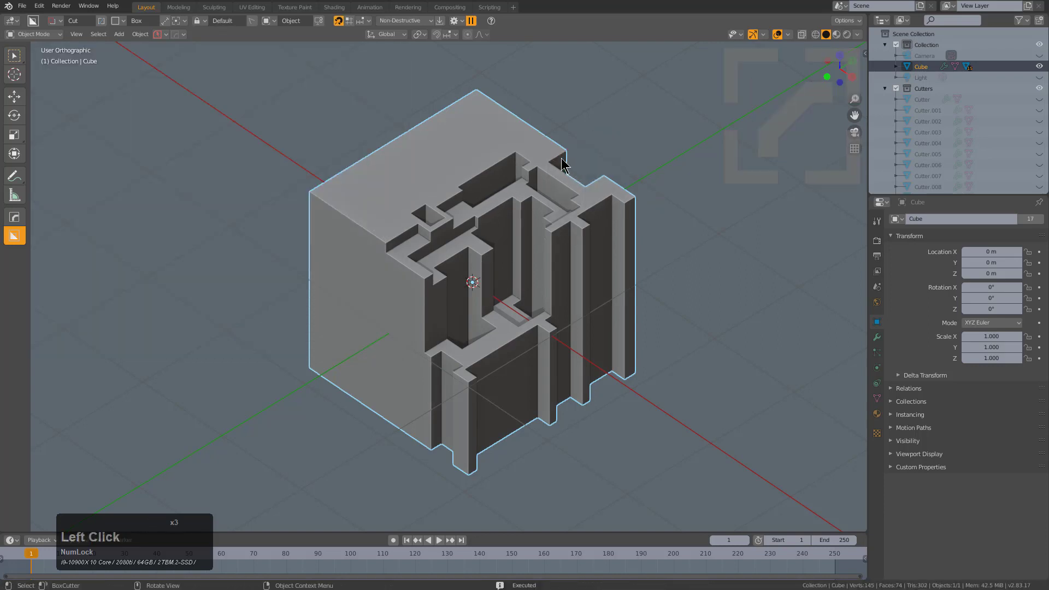
pyautogui.moveTo(546, 153)
pyautogui.mouseDown()
pyautogui.moveTo(616, 170)
pyautogui.moveTo(639, 304)
pyautogui.mouseUp()
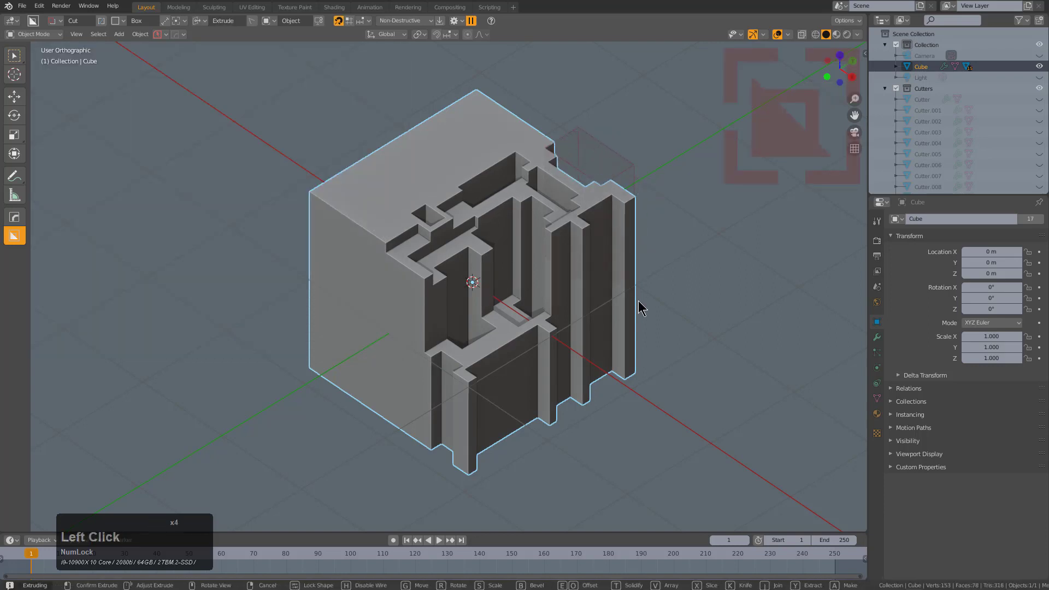
pyautogui.click(640, 305)
# Cut an extruded notch into the top face and a small notch in the lower left.
pyautogui.moveTo(517, 147)
pyautogui.mouseDown()
pyautogui.moveTo(494, 180)
pyautogui.moveTo(447, 183)
pyautogui.moveTo(387, 284)
pyautogui.moveTo(398, 297)
pyautogui.mouseUp()
pyautogui.click(473, 181)
pyautogui.click(397, 300)
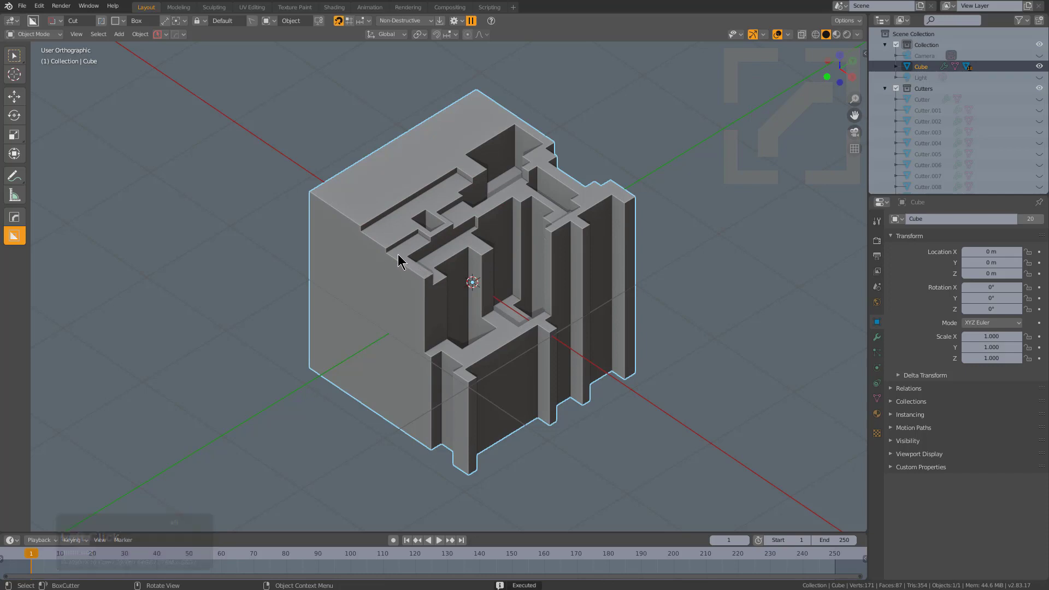
pyautogui.moveTo(397, 260)
pyautogui.mouseDown()
pyautogui.moveTo(423, 256)
pyautogui.moveTo(375, 326)
pyautogui.moveTo(424, 453)
pyautogui.moveTo(467, 463)
pyautogui.mouseUp()
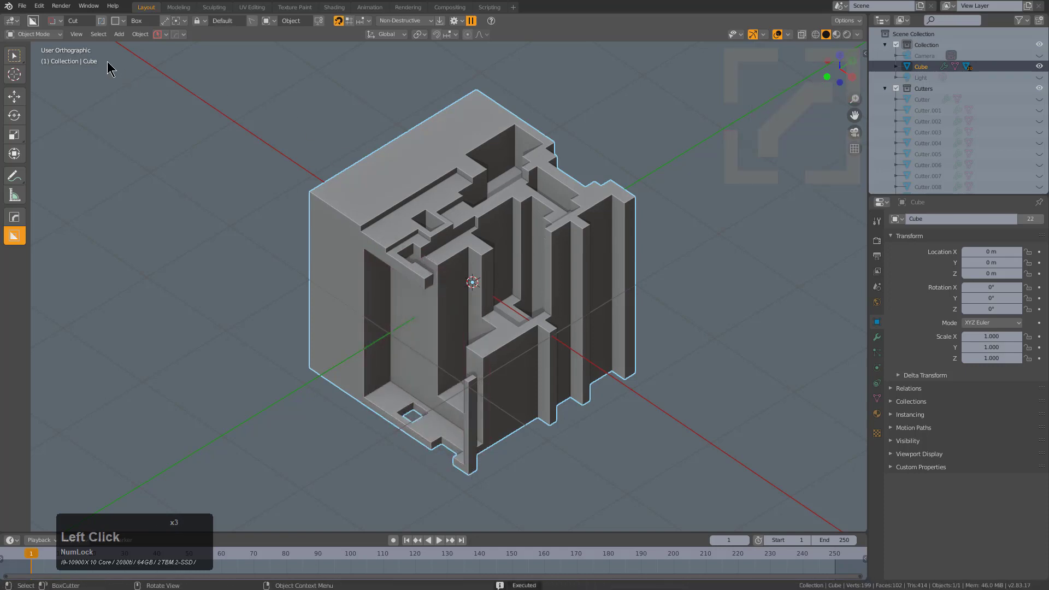
pyautogui.click(40, 7)
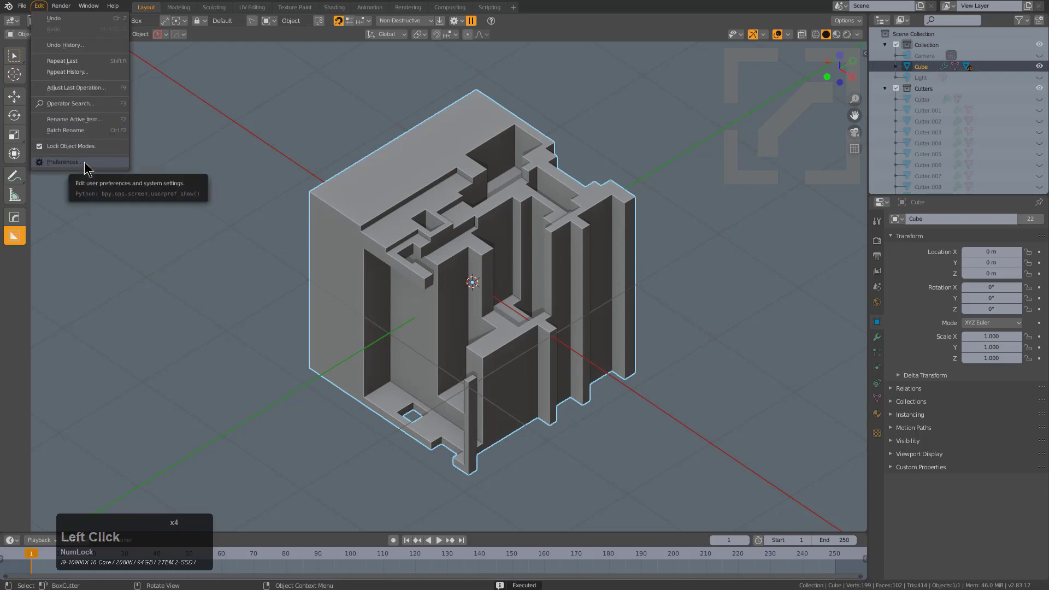
# Enter 144 for BoxCutter's Shader Update FPS, save preferences, and close the Preferences window.
pyautogui.click(63, 162)
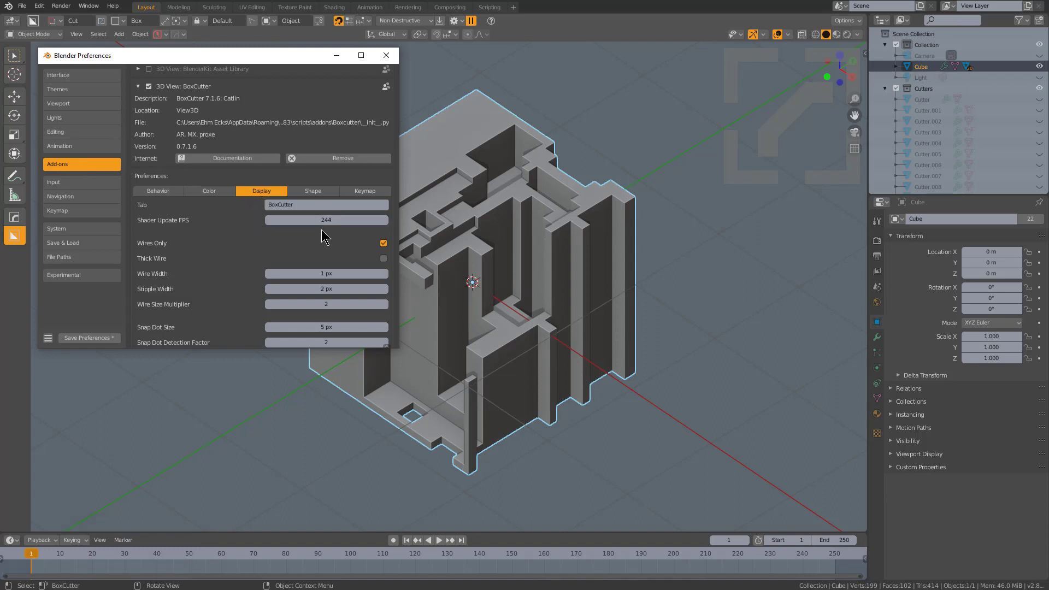
pyautogui.click(105, 337)
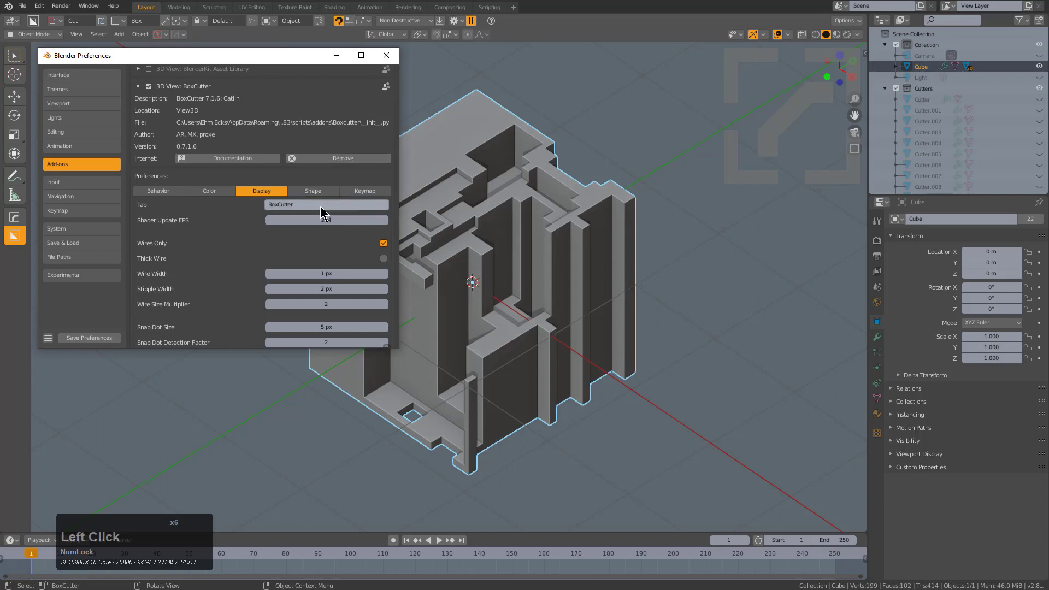
pyautogui.click(307, 220)
pyautogui.write('144')
pyautogui.press('KP_Enter')
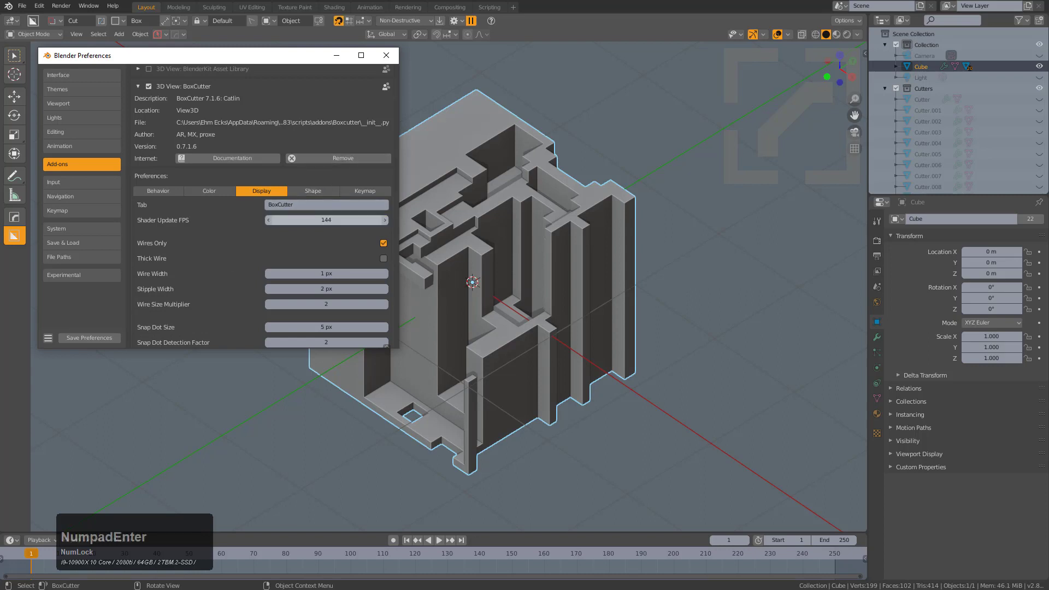
pyautogui.click(89, 336)
pyautogui.click(89, 336)
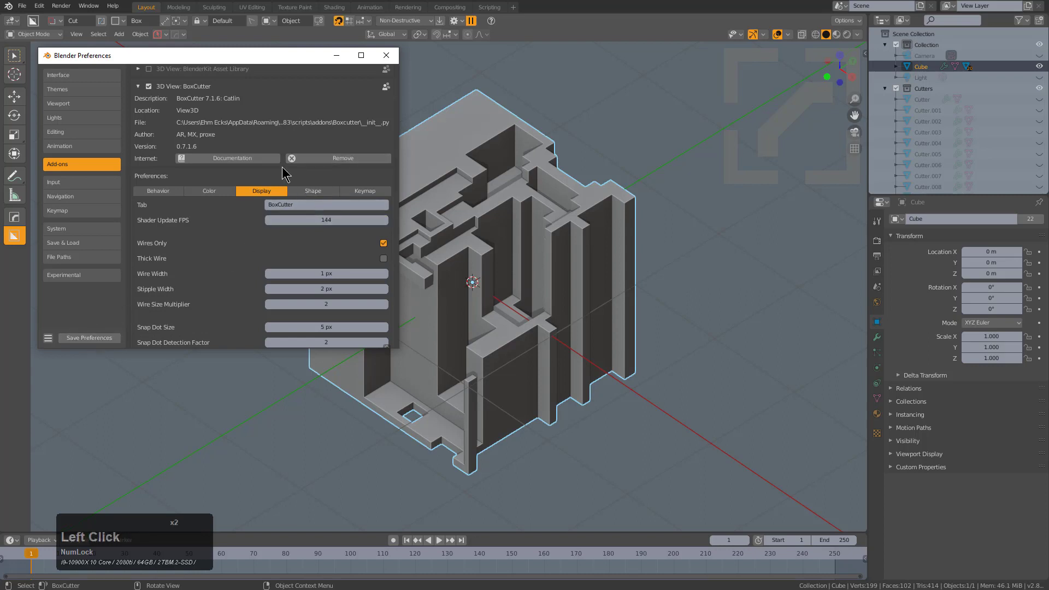
pyautogui.click(386, 56)
# Cut pockets into the cube's top face and top-left corner.
pyautogui.click(381, 206)
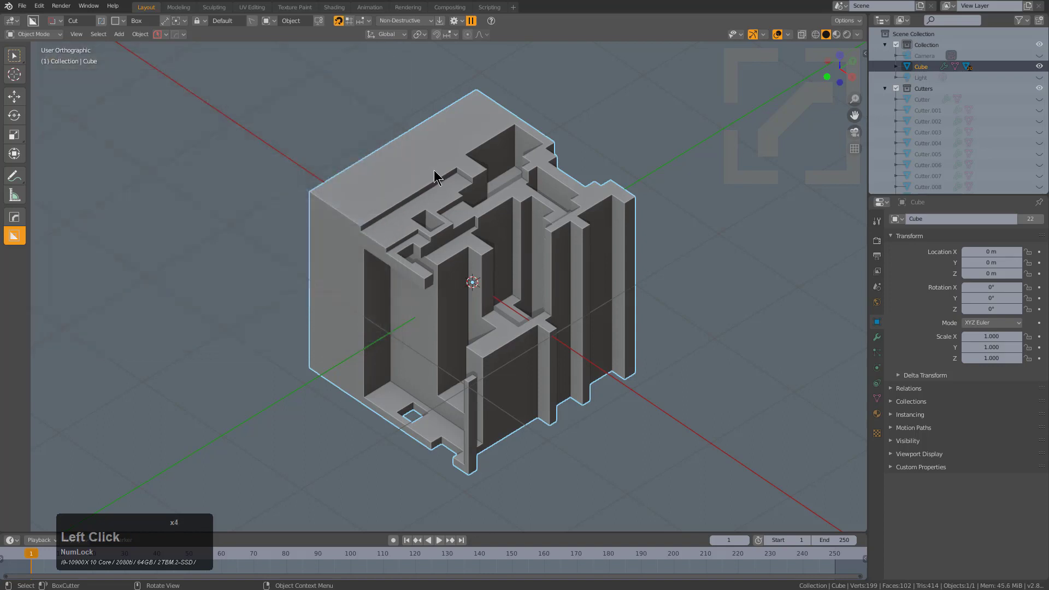
pyautogui.click(436, 176)
pyautogui.click(396, 212)
pyautogui.click(365, 217)
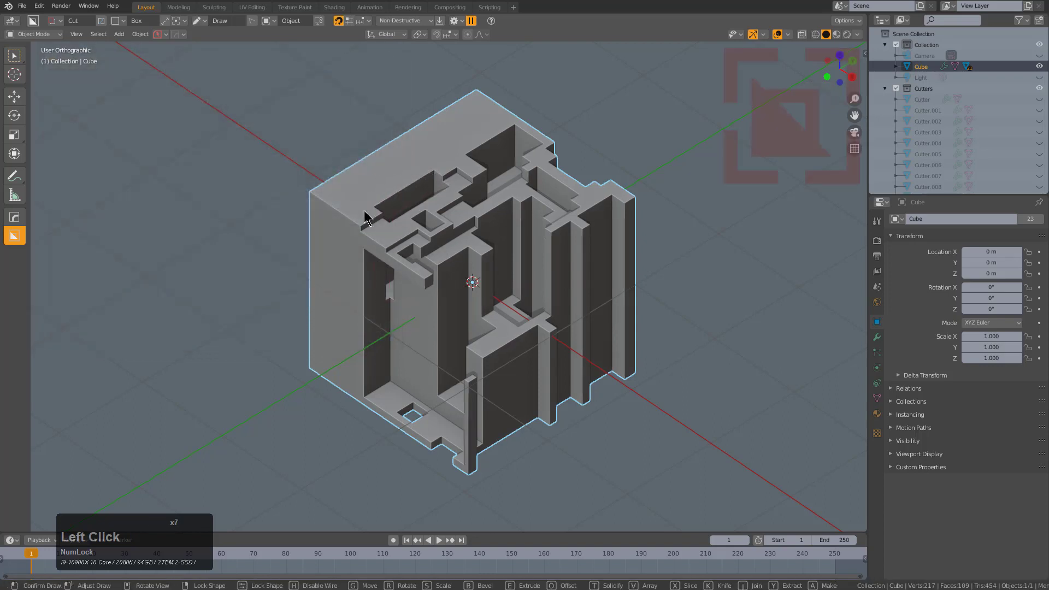
pyautogui.click(344, 298)
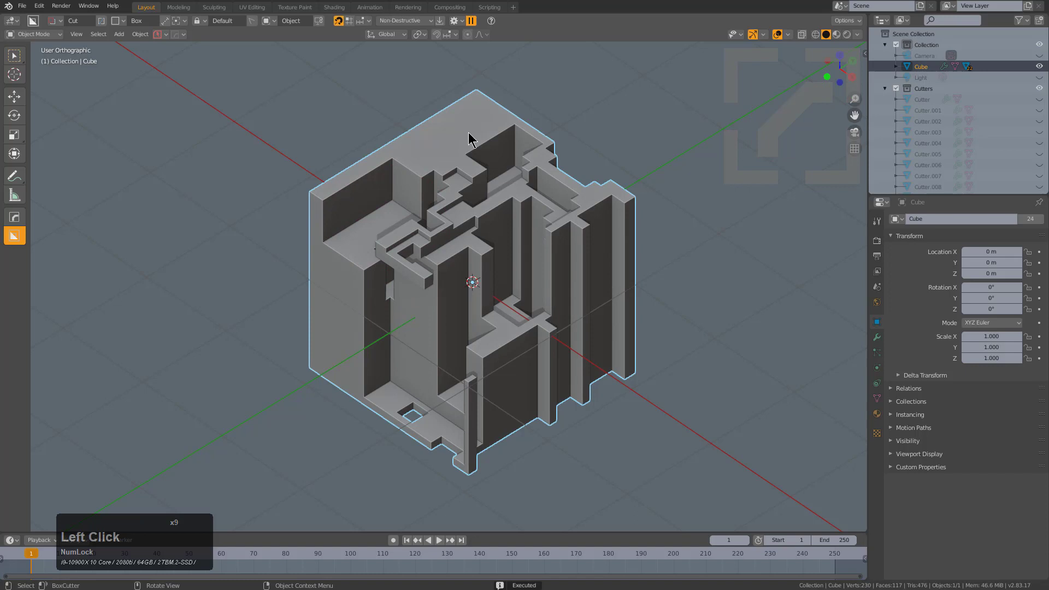
pyautogui.click(436, 209)
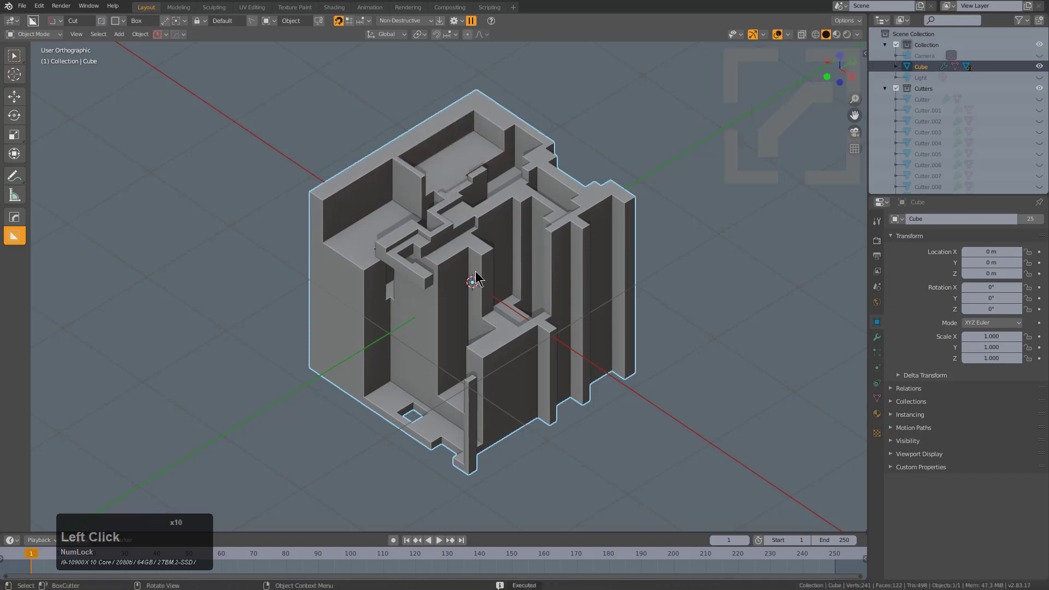
# Cut into the front and left faces, then draw a large box across the lower half.
pyautogui.click(436, 295)
pyautogui.click(415, 347)
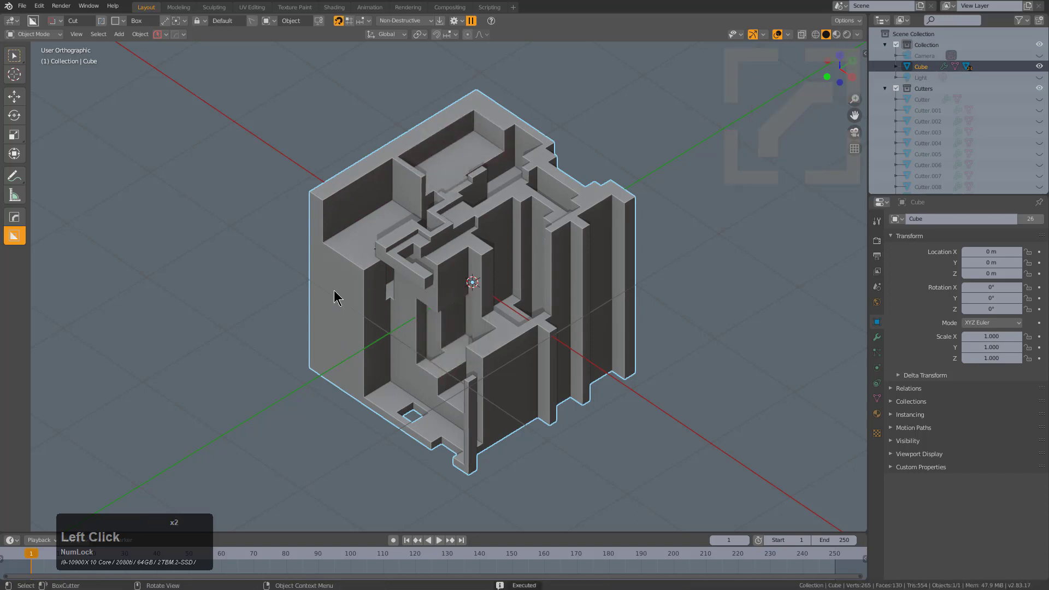
pyautogui.click(335, 298)
pyautogui.click(428, 314)
pyautogui.moveTo(344, 339)
pyautogui.mouseDown()
pyautogui.moveTo(385, 402)
pyautogui.moveTo(485, 486)
pyautogui.moveTo(626, 376)
pyautogui.mouseUp()
# Switch the large box to Extract (Y) to pull a block out of the cube.
pyautogui.press('y')
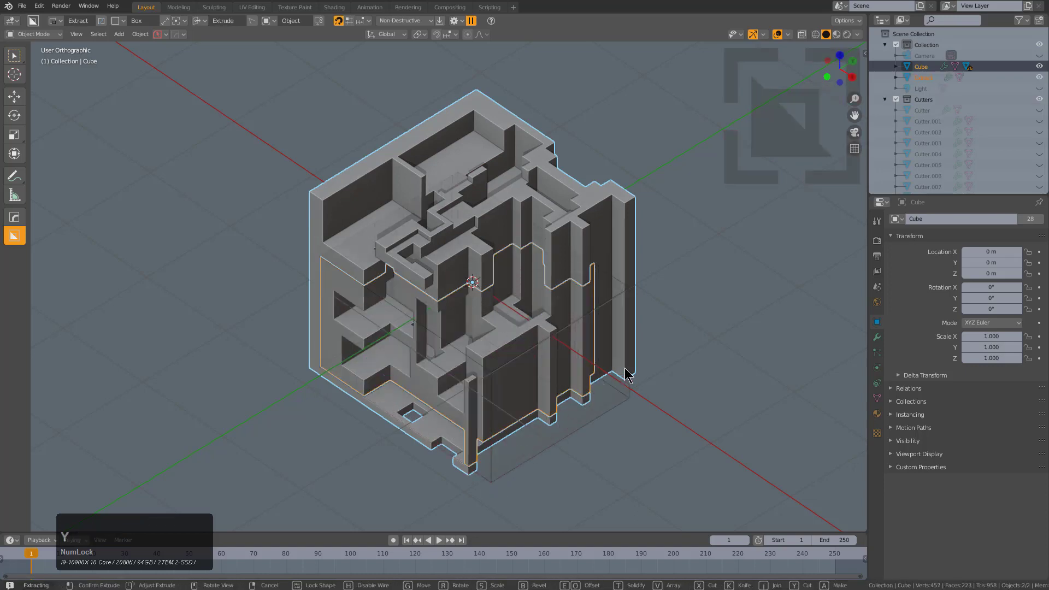
pyautogui.click(623, 360)
pyautogui.moveTo(622, 355); pyautogui.dragTo(421, 289, button='middle')
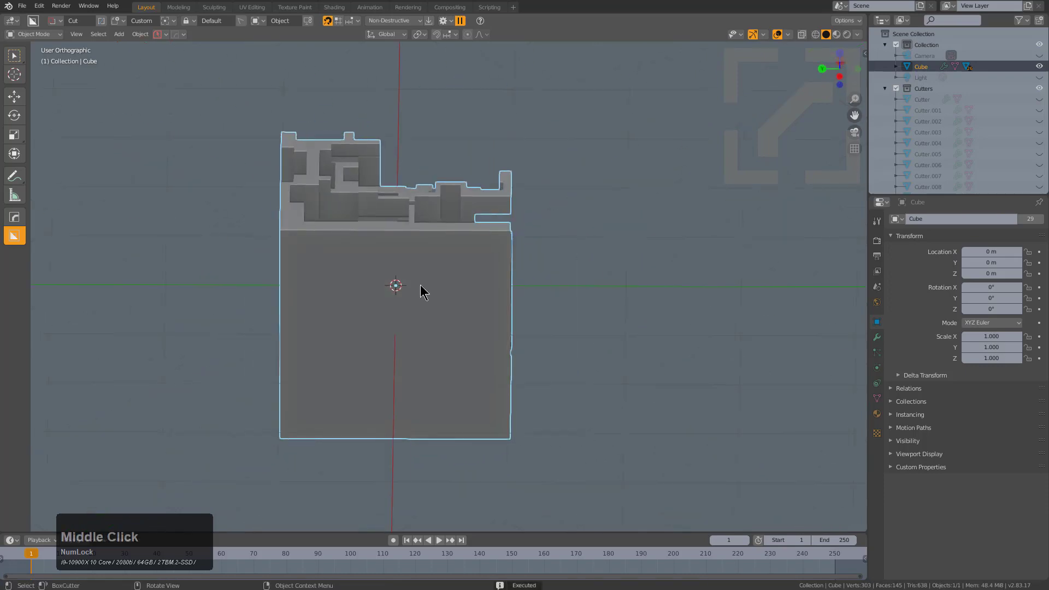
# Cut grooves across the lower and front faces, then begin a new box on the left face.
pyautogui.click(294, 242)
pyautogui.click(546, 433)
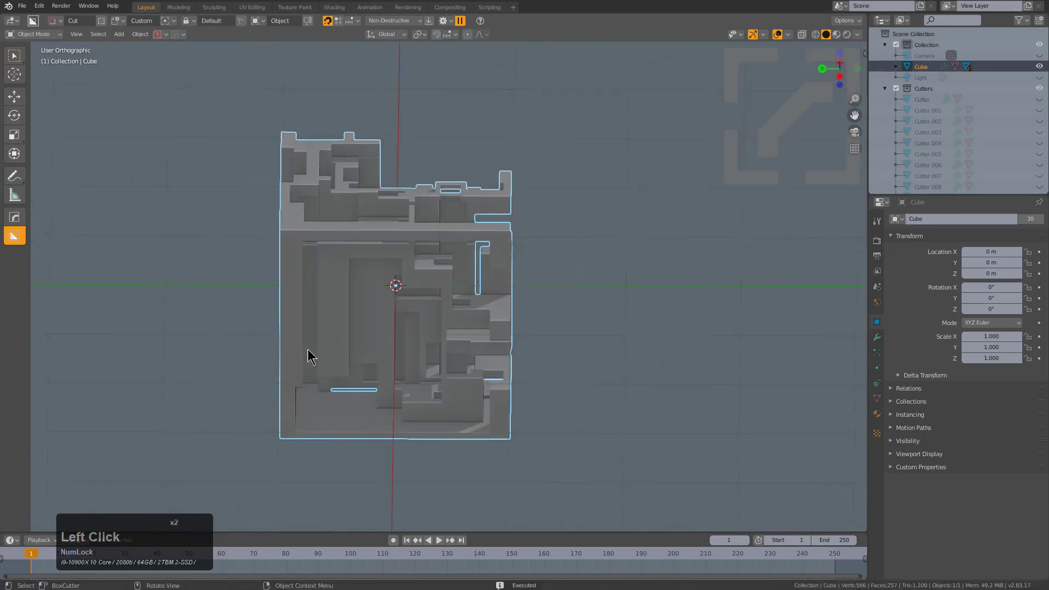
pyautogui.moveTo(308, 356); pyautogui.dragTo(349, 323, button='middle')
pyautogui.click(336, 268)
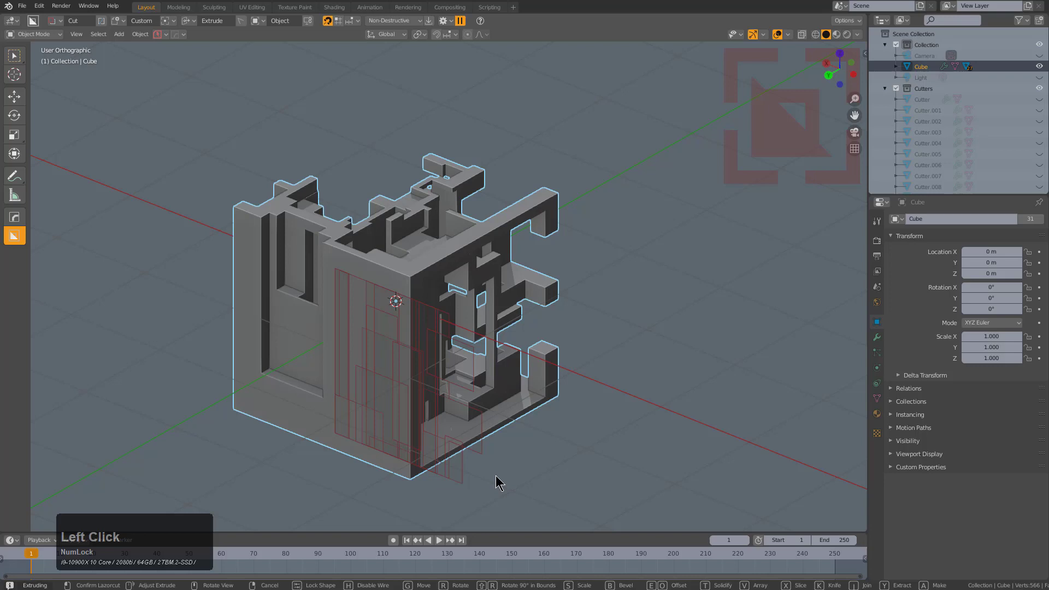
pyautogui.click(417, 445)
pyautogui.click(241, 250)
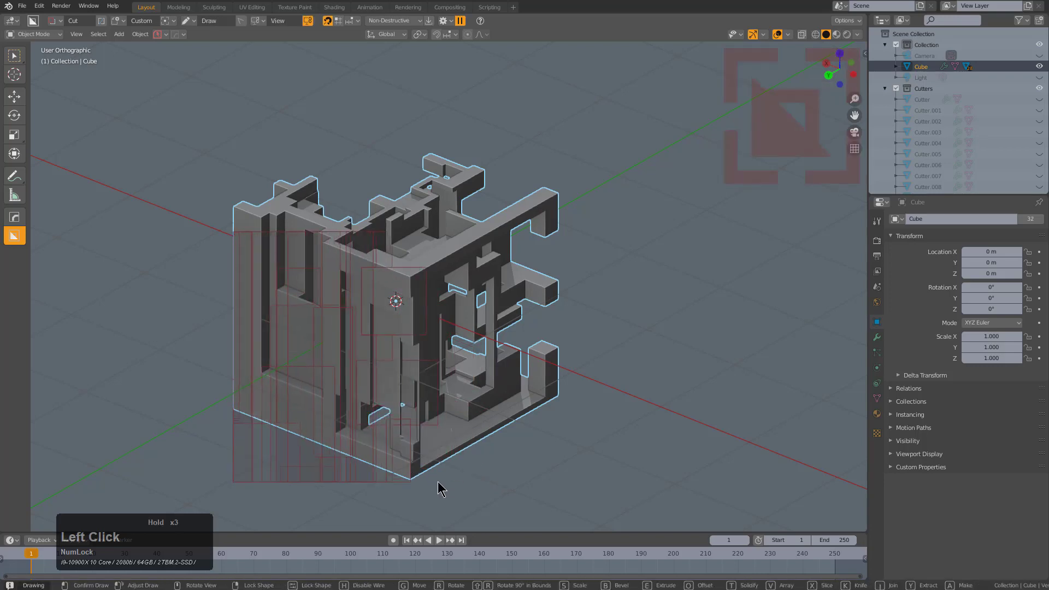
pyautogui.press('Escape')
pyautogui.click(245, 241)
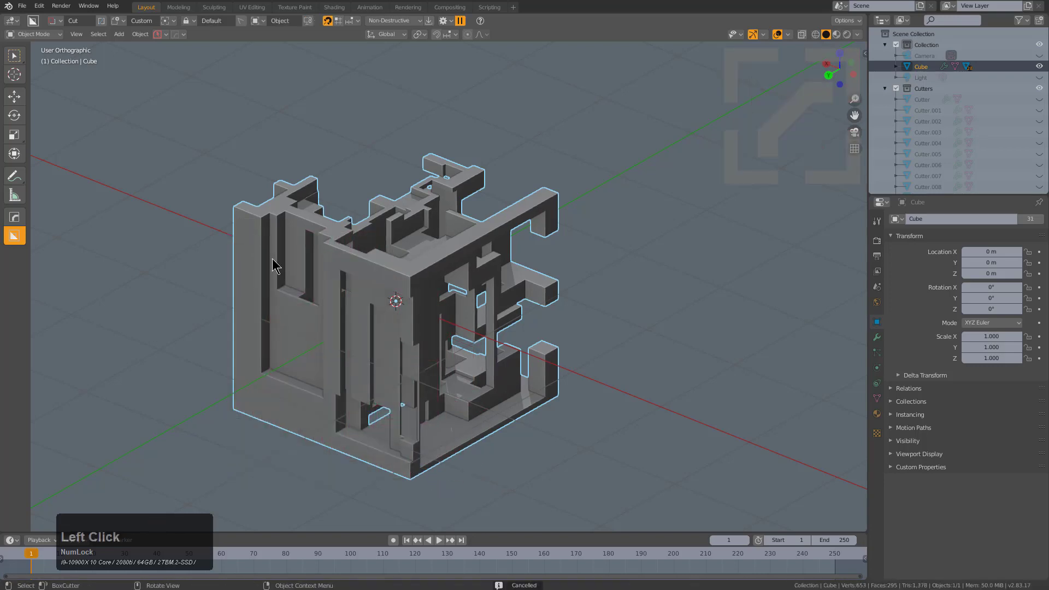
# Finish the left-face cut, then extrude a long groove along the top beam.
pyautogui.click(468, 490)
pyautogui.moveTo(467, 490); pyautogui.dragTo(498, 309, button='middle')
pyautogui.scroll(3, 499, 309)
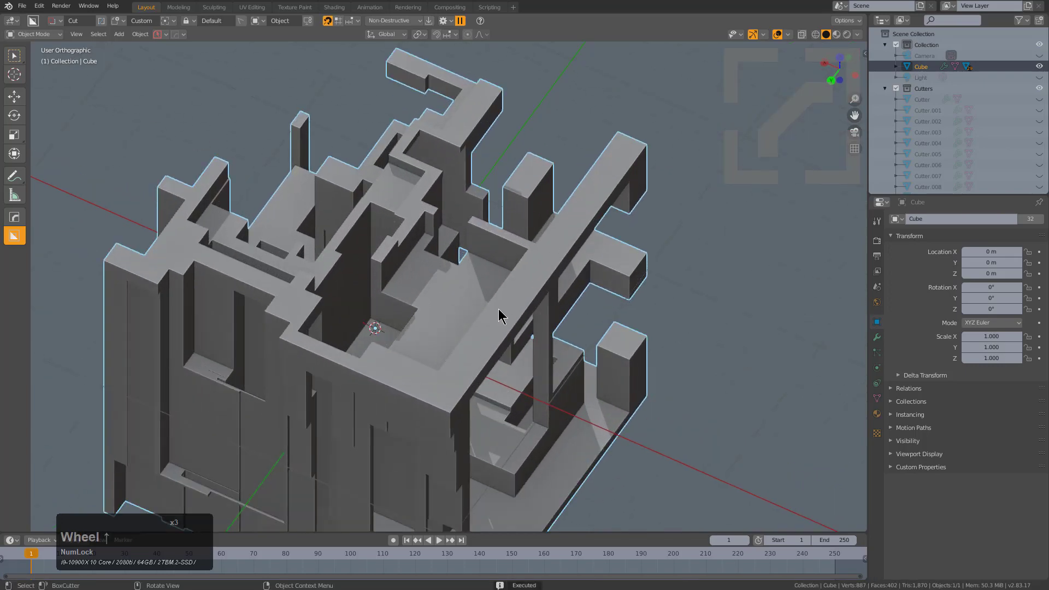
pyautogui.click(434, 380)
pyautogui.click(750, 206)
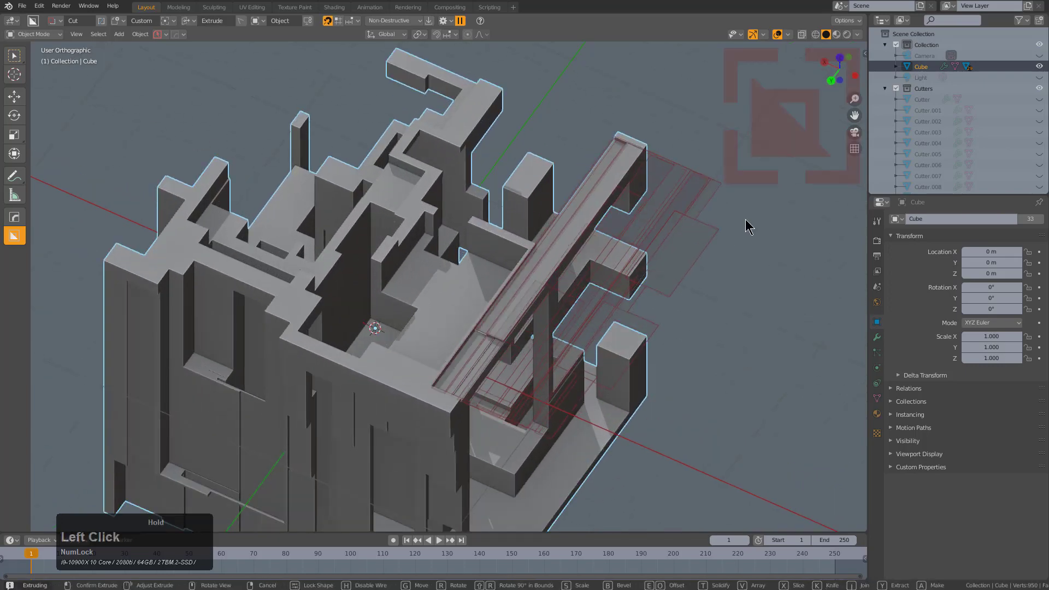
# Carve vertical slots into the block's lower front wall and deselect everything.
pyautogui.moveTo(746, 239)
pyautogui.mouseDown(button='middle')
pyautogui.moveTo(565, 303)
pyautogui.moveTo(497, 363)
pyautogui.moveTo(520, 271)
pyautogui.mouseUp(button='middle')
pyautogui.moveTo(520, 268); pyautogui.dragTo(388, 465)
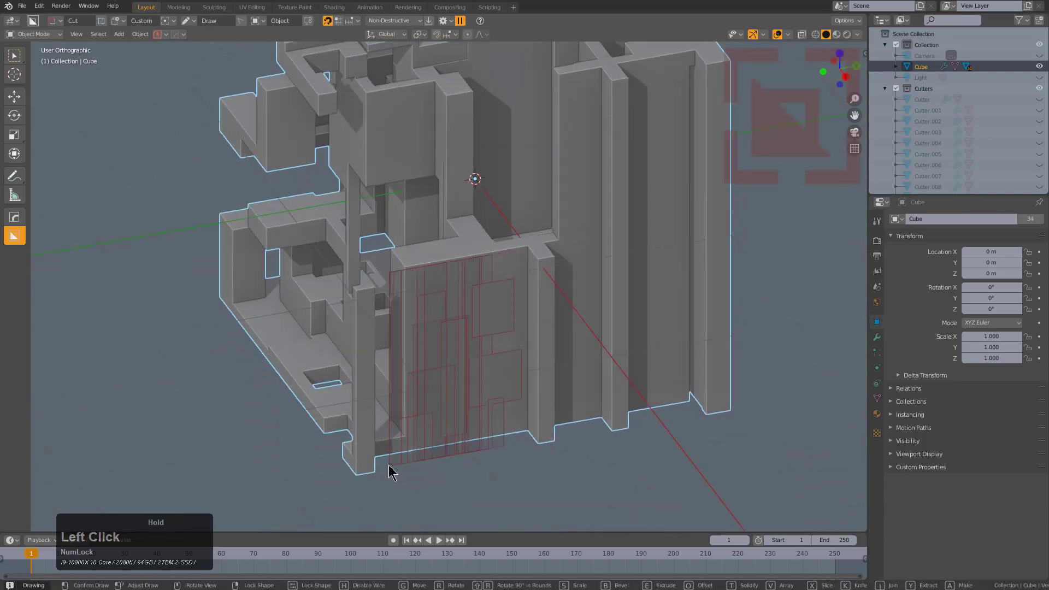
pyautogui.click(377, 441)
pyautogui.moveTo(377, 440); pyautogui.dragTo(492, 352, button='middle')
pyautogui.hotkey('alt', 'a')
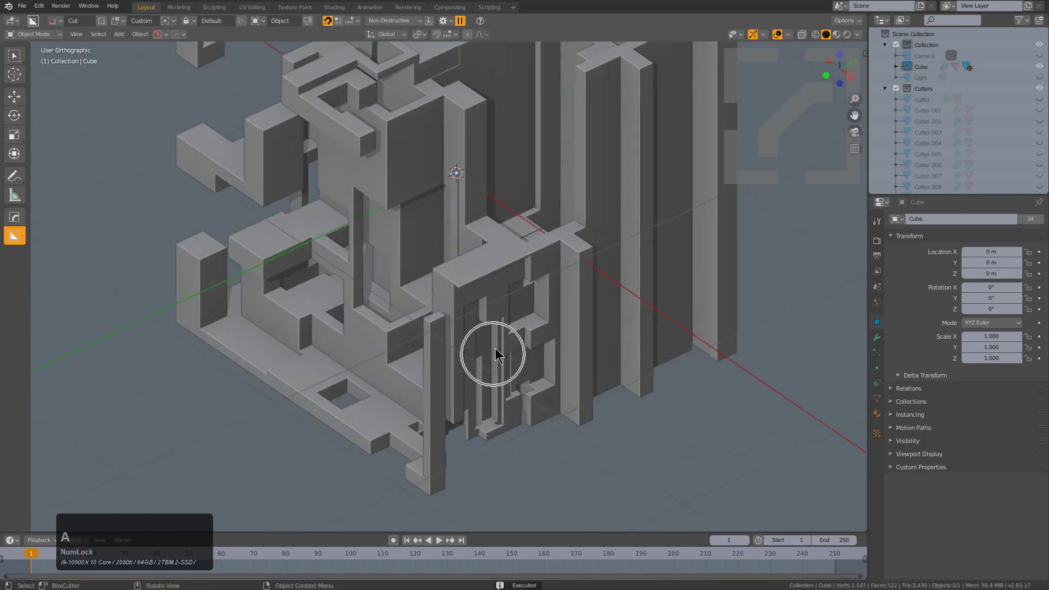
pyautogui.scroll(-2, 503, 344)
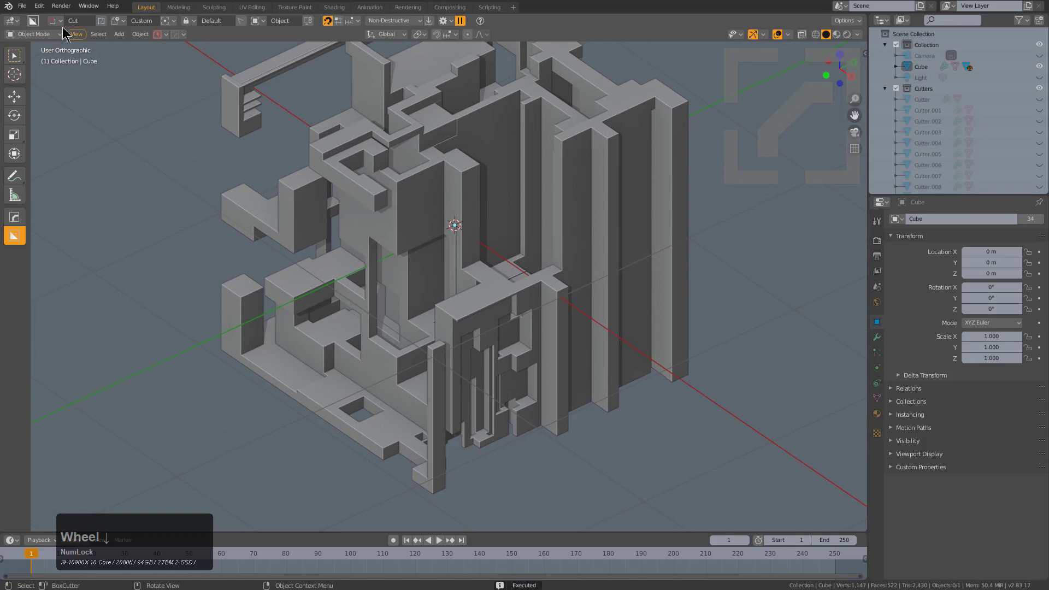
pyautogui.click(39, 6)
pyautogui.click(60, 167)
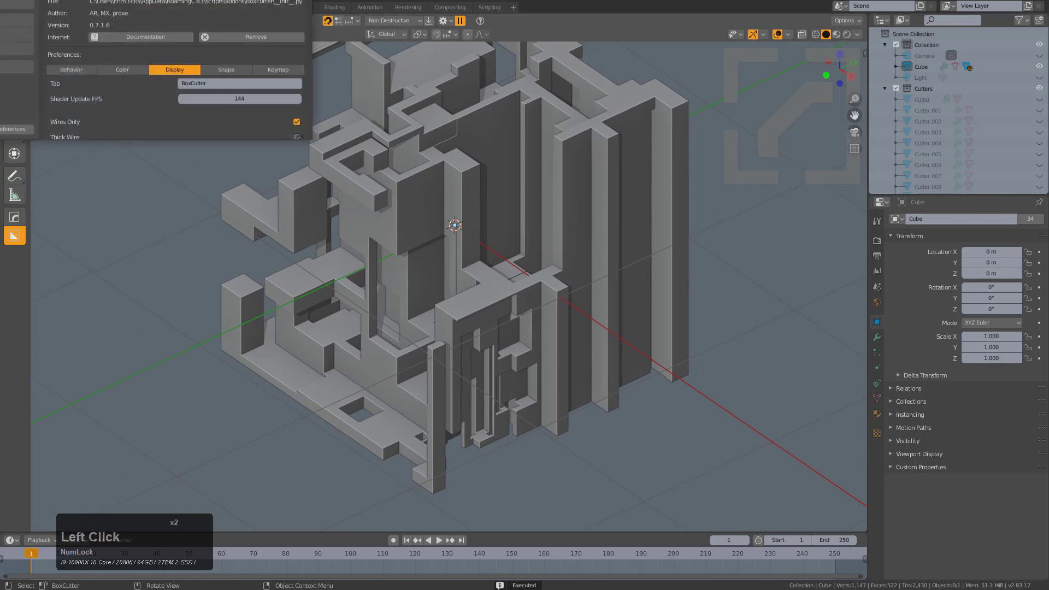
pyautogui.moveTo(180, 1); pyautogui.dragTo(239, 68)
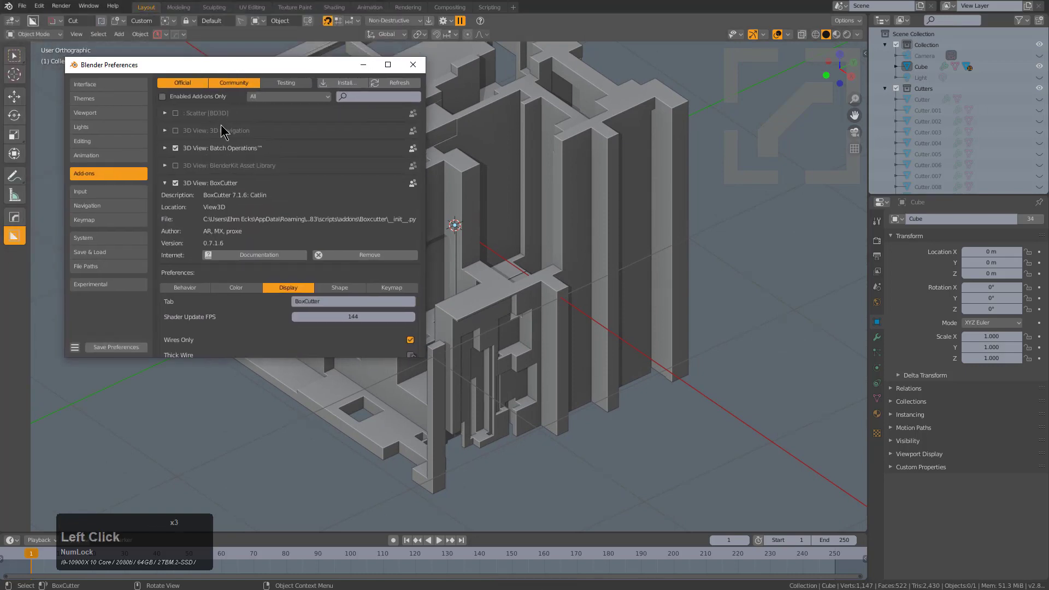
pyautogui.scroll(-4, 232, 214)
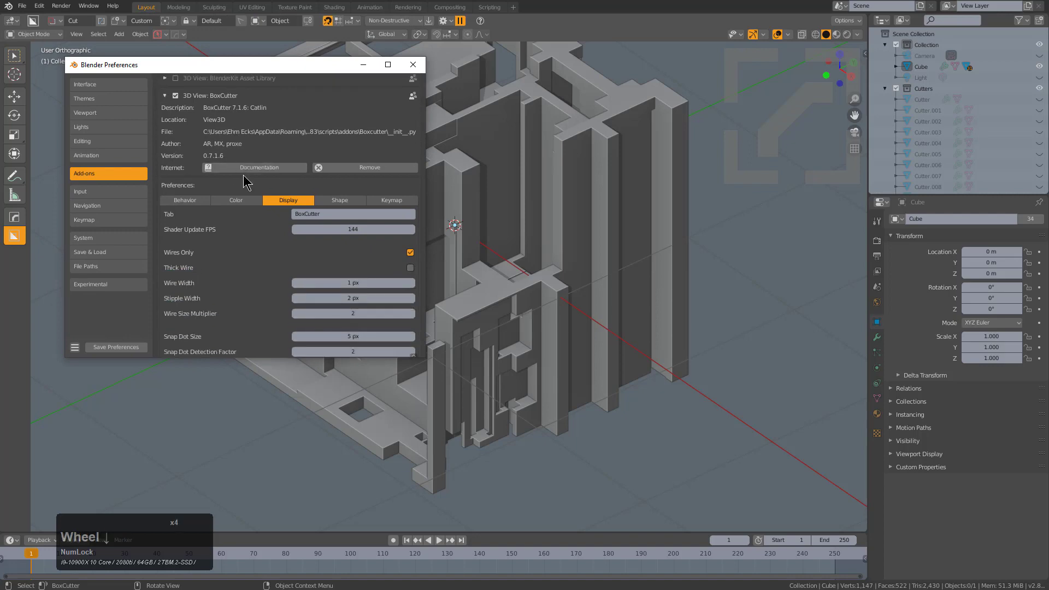
pyautogui.scroll(4, 244, 181)
pyautogui.scroll(-3, 207, 159)
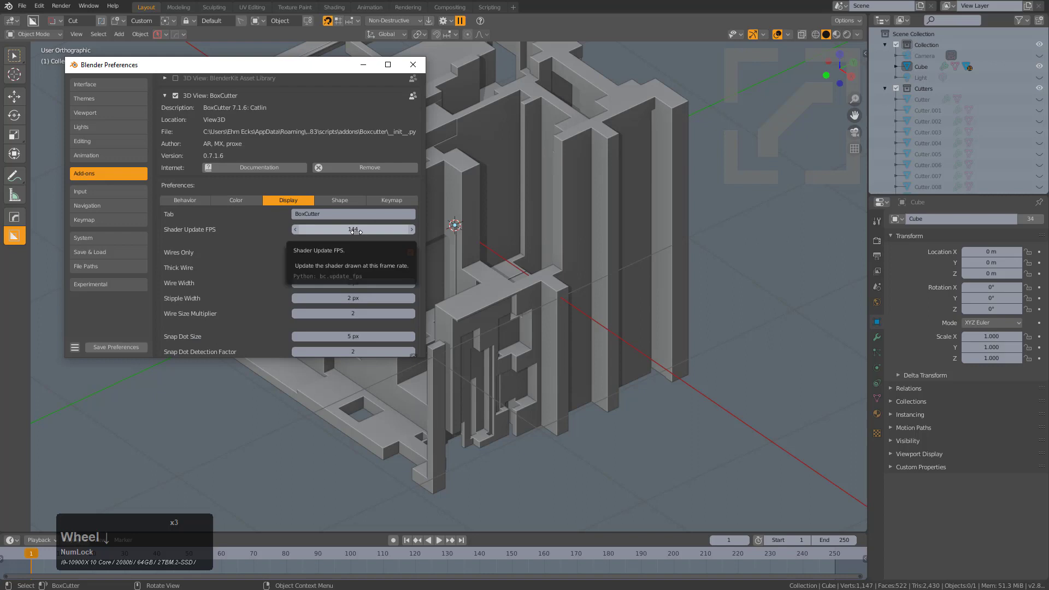
pyautogui.click(414, 66)
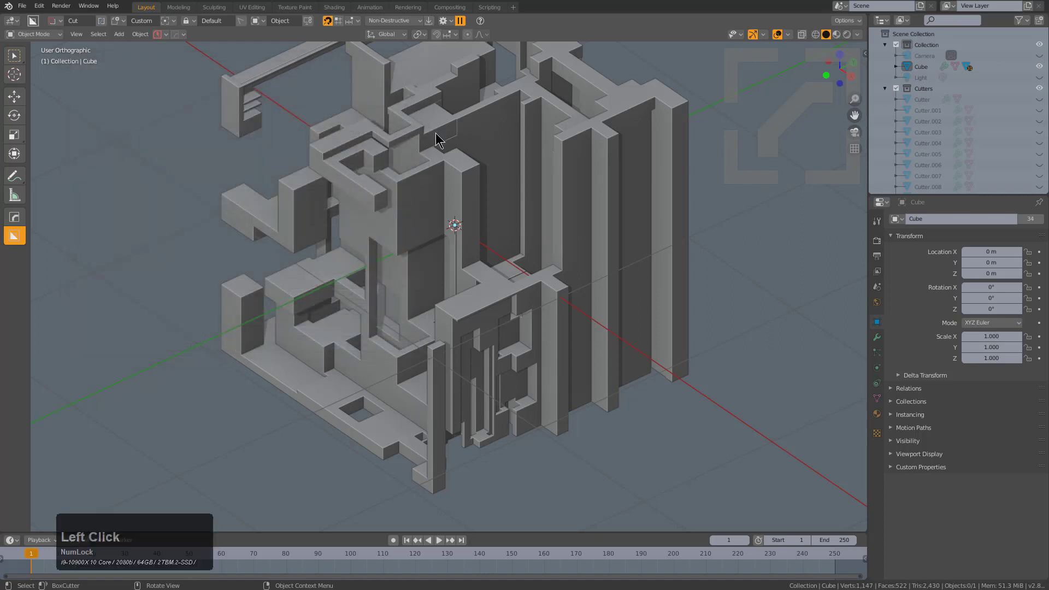